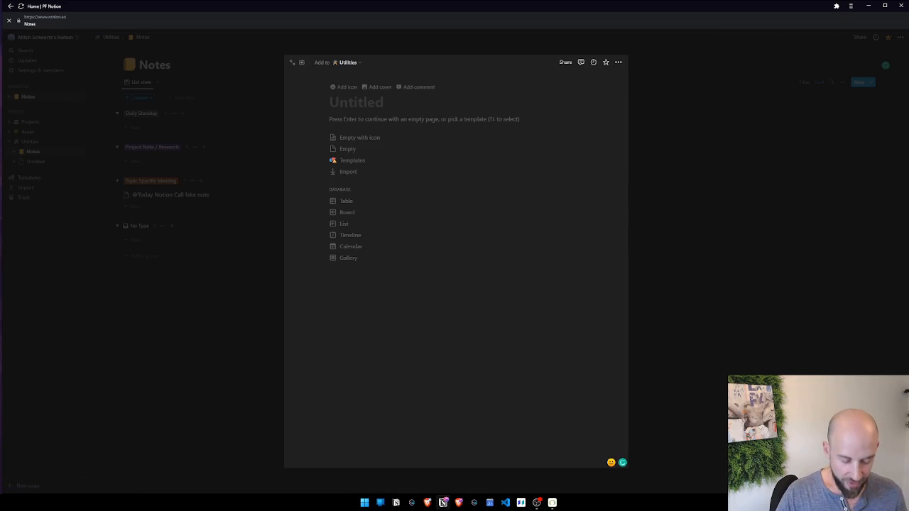
Step: Title the new page under Utilities "Tasks" and set its icon to the green check mark emoji
{"action": "type", "text": "Tasks"}
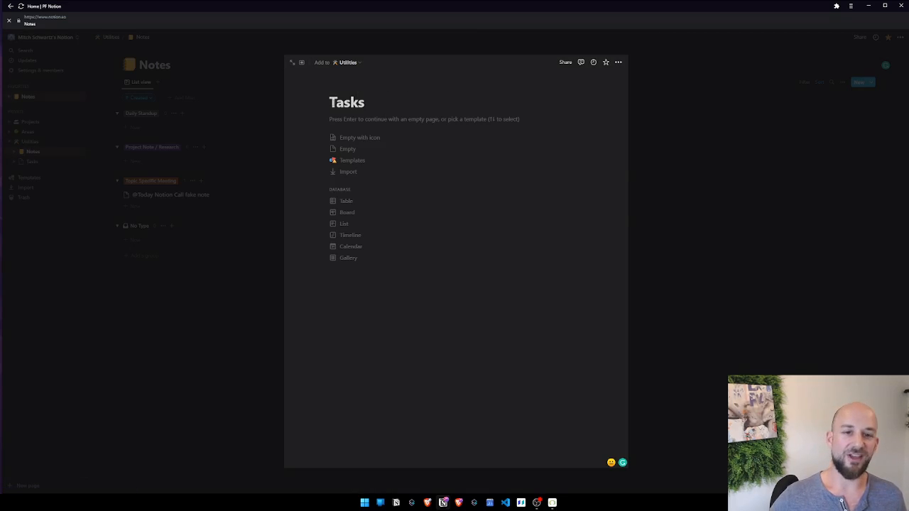
{"action": "left_click", "coordinate": [343, 86]}
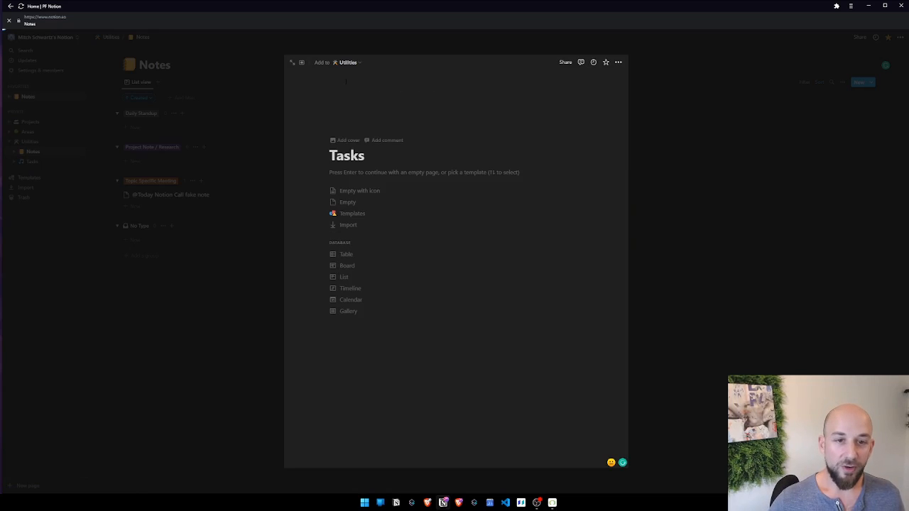
{"action": "left_click", "coordinate": [345, 126]}
{"action": "type", "text": "chec"}
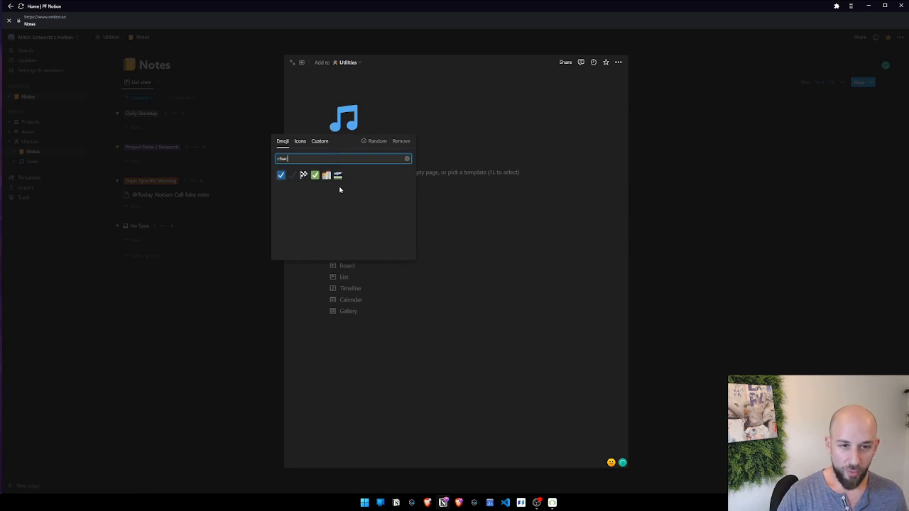
{"action": "left_click", "coordinate": [317, 177]}
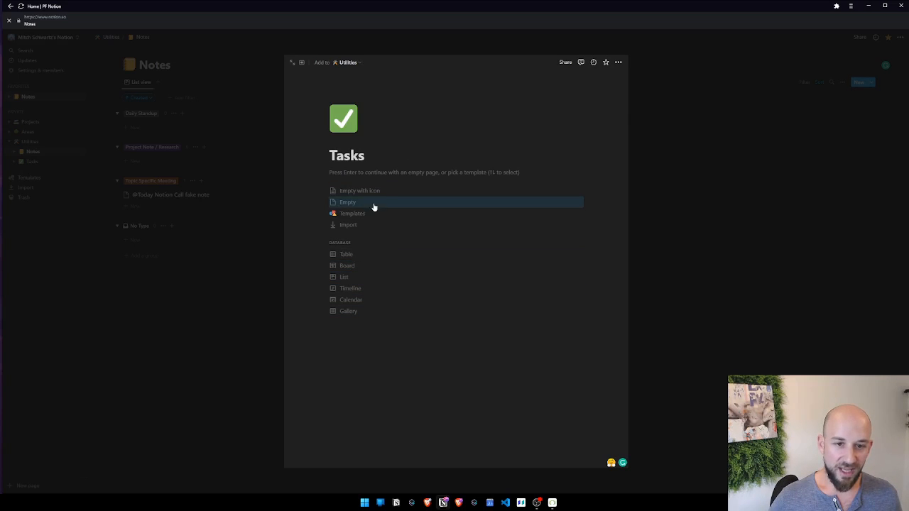
Step: Turn the Tasks page into a board backed by a new database and delete its default sample cards
{"action": "left_click", "coordinate": [376, 268]}
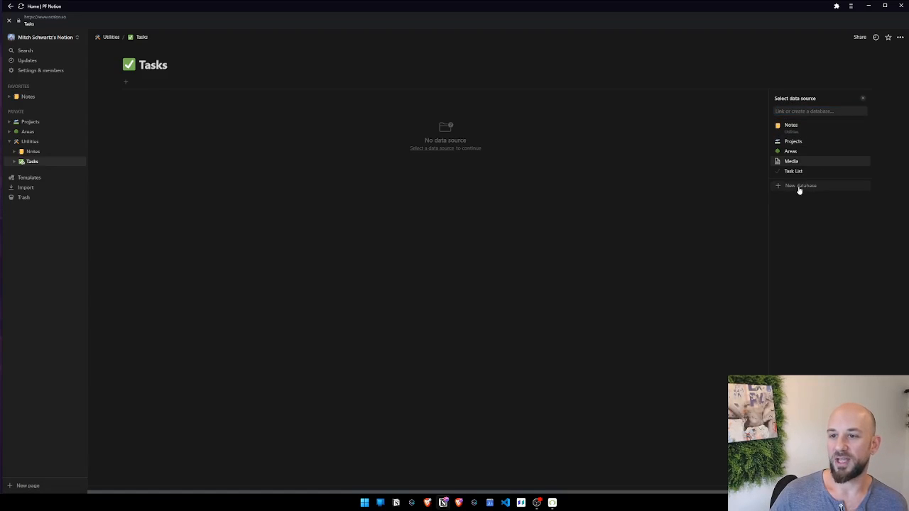
{"action": "left_click", "coordinate": [800, 186]}
{"action": "left_click_drag", "start_coordinate": [199, 220], "coordinate": [164, 114]}
{"action": "key", "text": "Delete"}
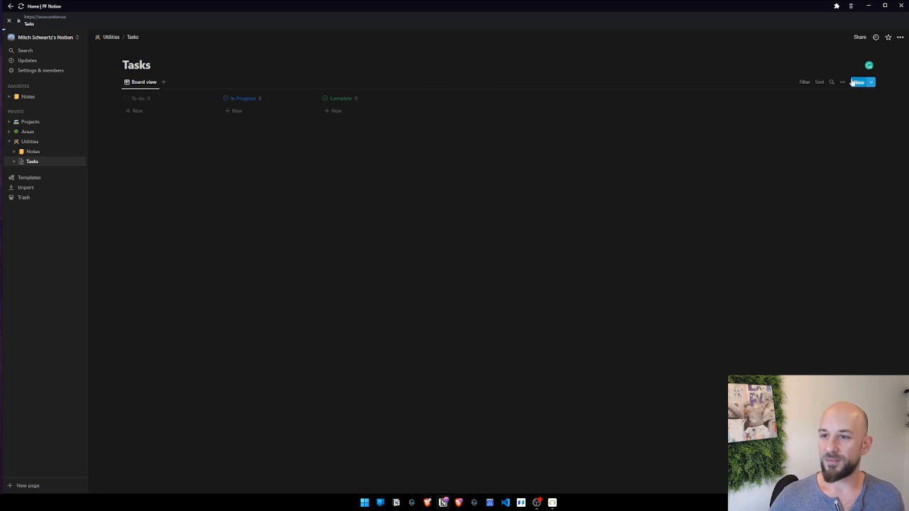
Step: Add a To-do card named "complete recording this video" and move it to the In Progress column
{"action": "left_click", "coordinate": [142, 112]}
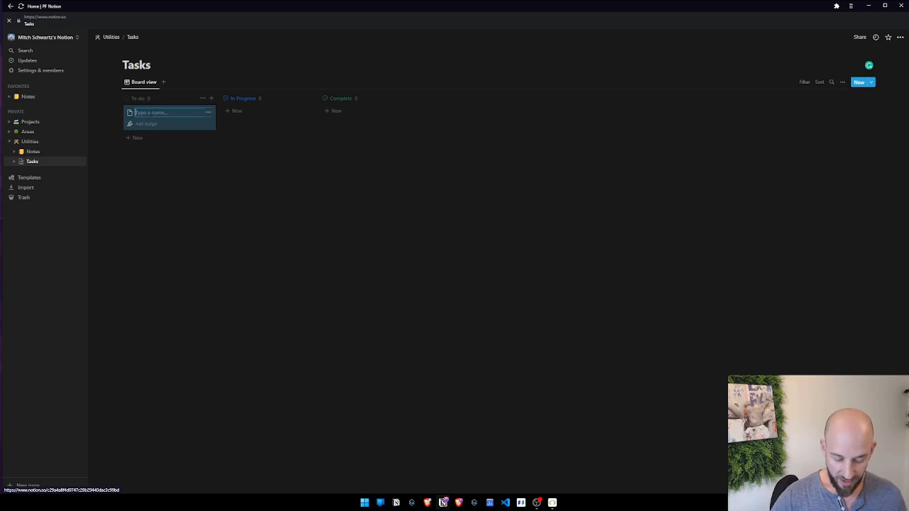
{"action": "type", "text": "complete "}
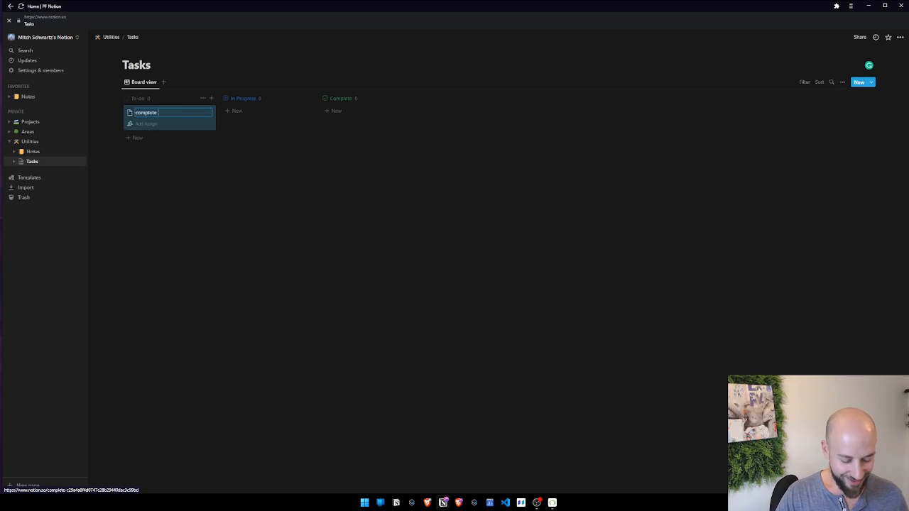
{"action": "type", "text": "recording this video"}
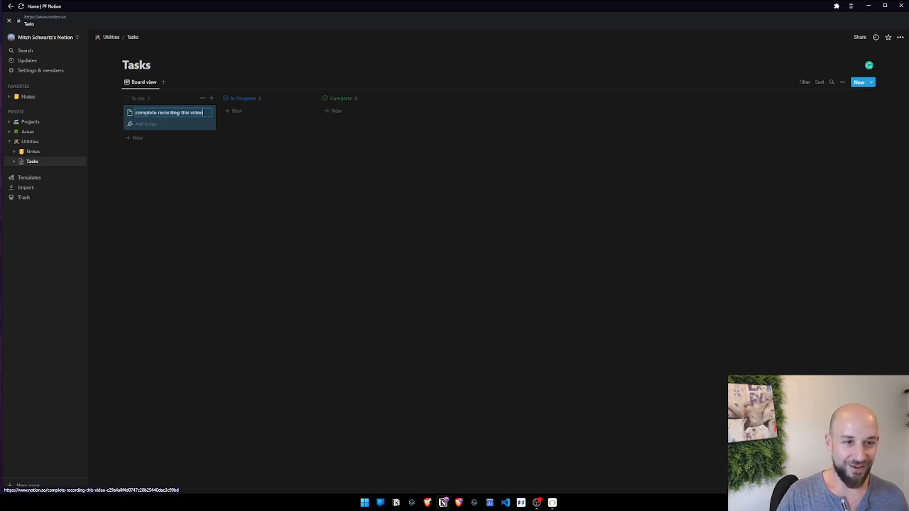
{"action": "key", "text": "Return"}
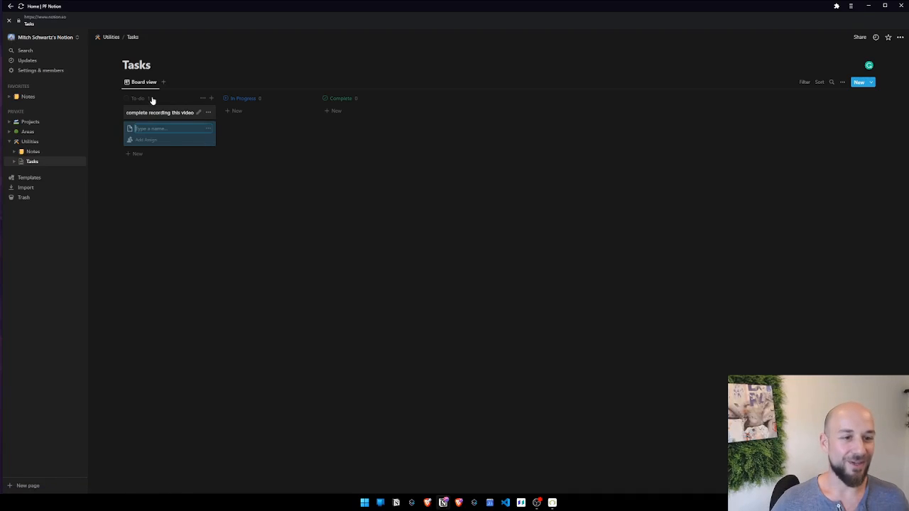
{"action": "left_click_drag", "start_coordinate": [160, 112], "coordinate": [249, 115]}
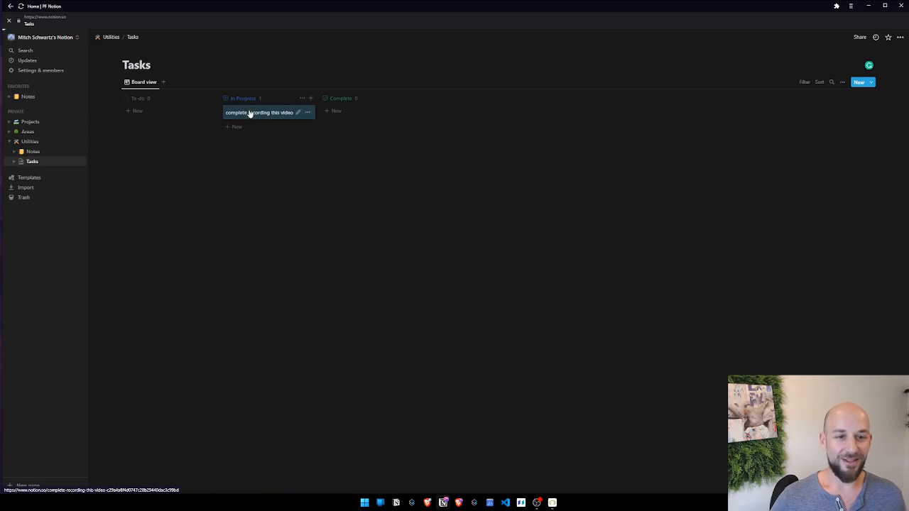
Step: Open the "complete recording this video" card and add a relation property to the Projects database, also shown on Projects
{"action": "left_click", "coordinate": [249, 114]}
{"action": "left_click", "coordinate": [579, 84]}
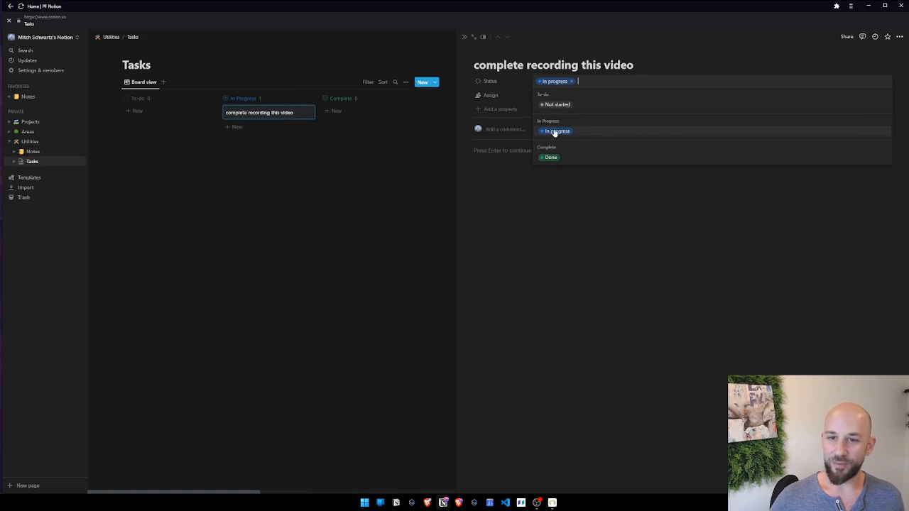
{"action": "left_click", "coordinate": [545, 233]}
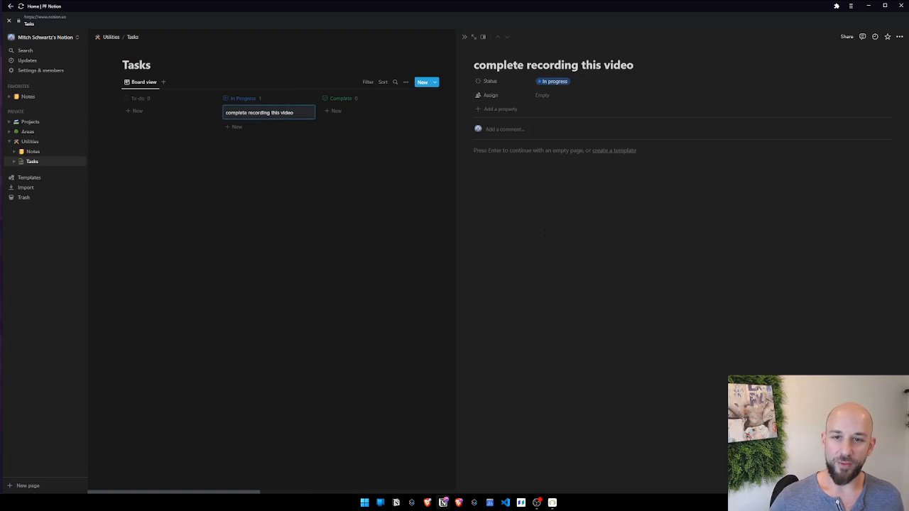
{"action": "left_click", "coordinate": [503, 110]}
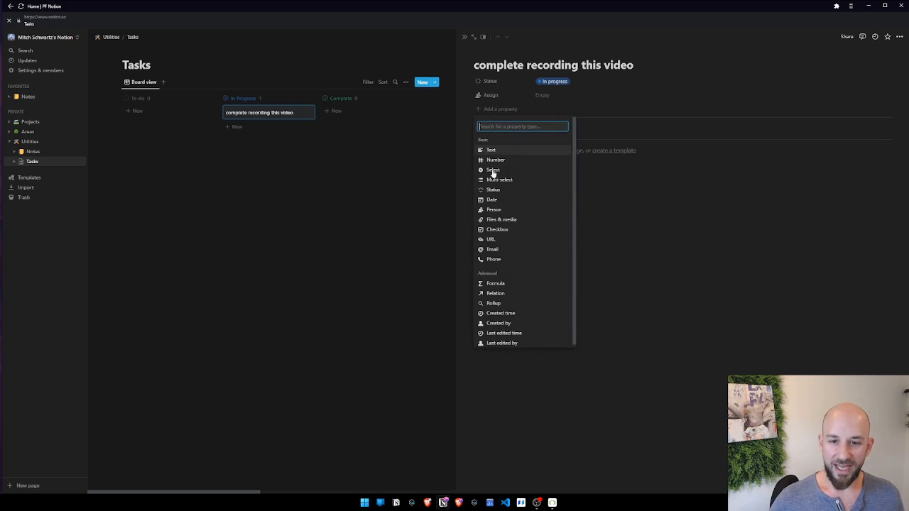
{"action": "left_click", "coordinate": [510, 294]}
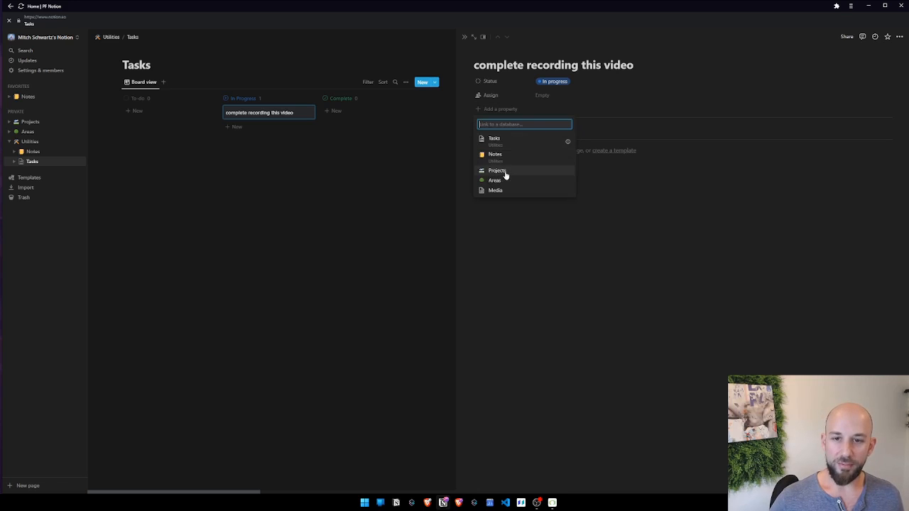
{"action": "left_click", "coordinate": [505, 172]}
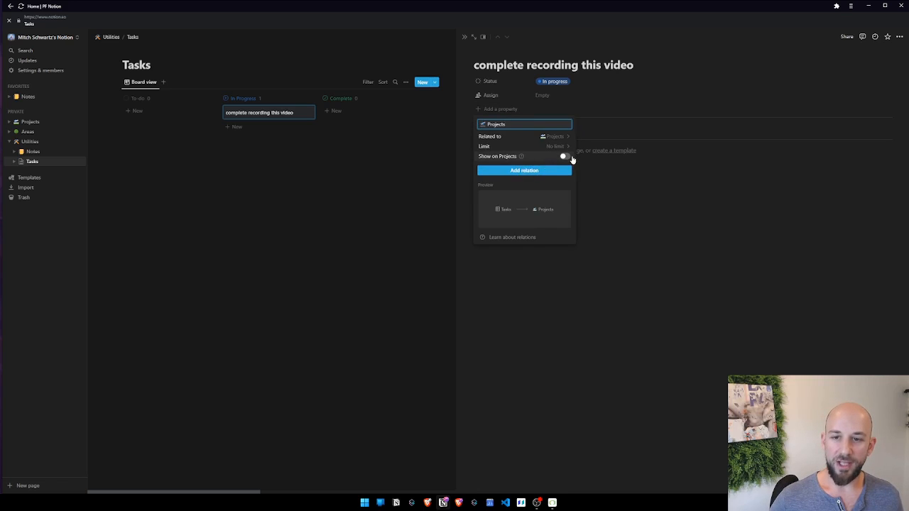
{"action": "left_click", "coordinate": [565, 157]}
{"action": "left_click", "coordinate": [531, 193]}
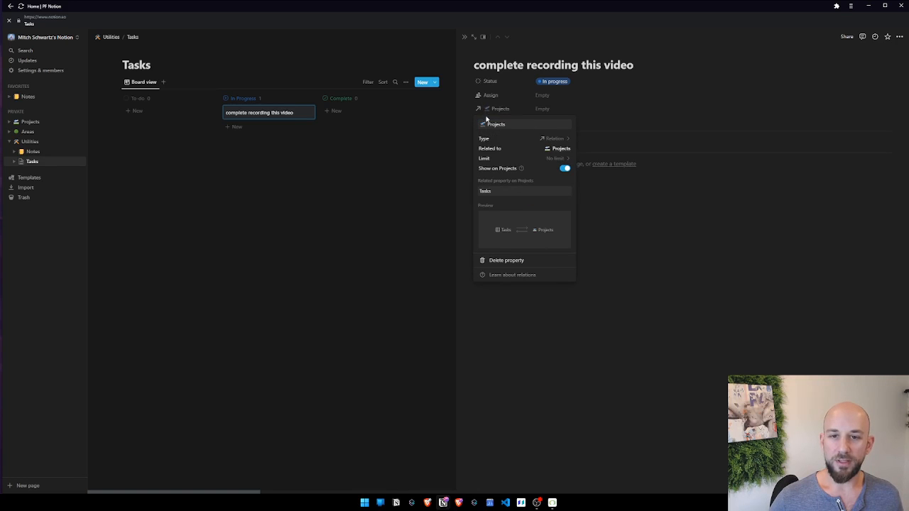
{"action": "left_click", "coordinate": [630, 123]}
Step: Add a second relation property linking to the Areas database, with the relation also shown on Areas
{"action": "left_click", "coordinate": [497, 124]}
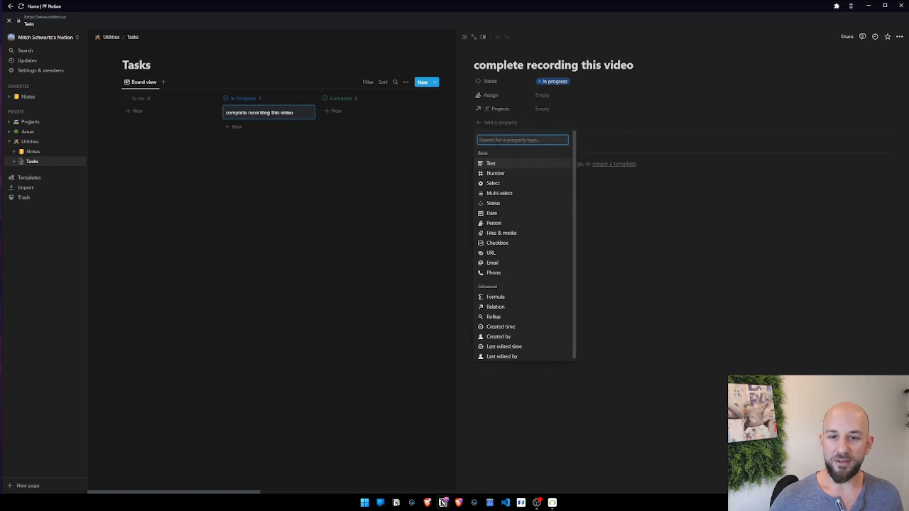
{"action": "type", "text": "re"}
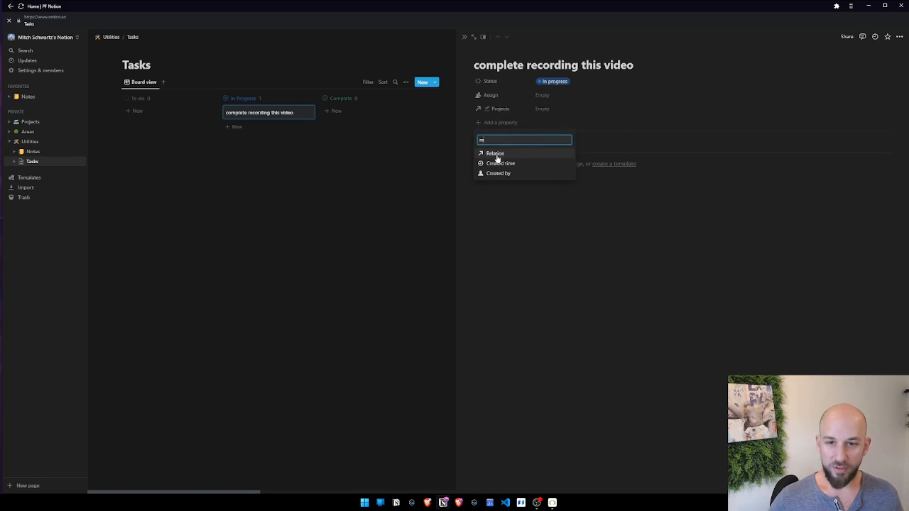
{"action": "left_click", "coordinate": [494, 150]}
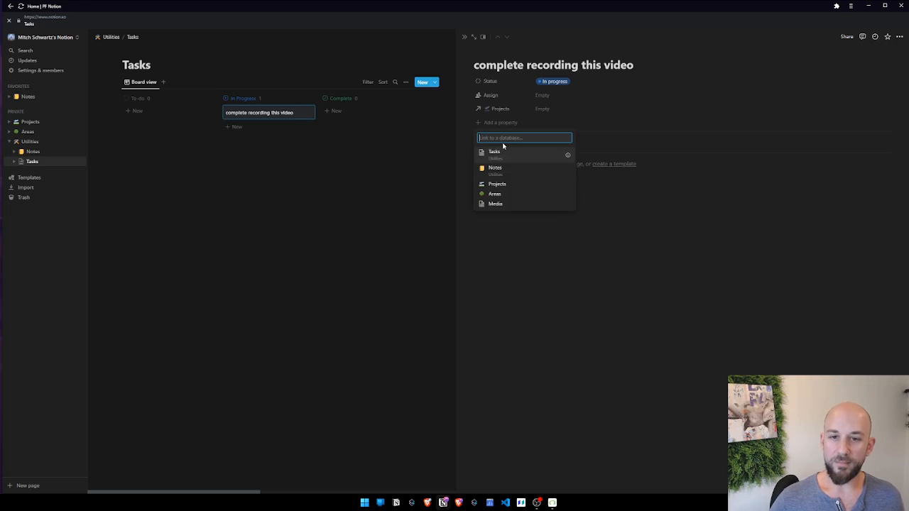
{"action": "left_click", "coordinate": [503, 195]}
{"action": "left_click", "coordinate": [566, 170]}
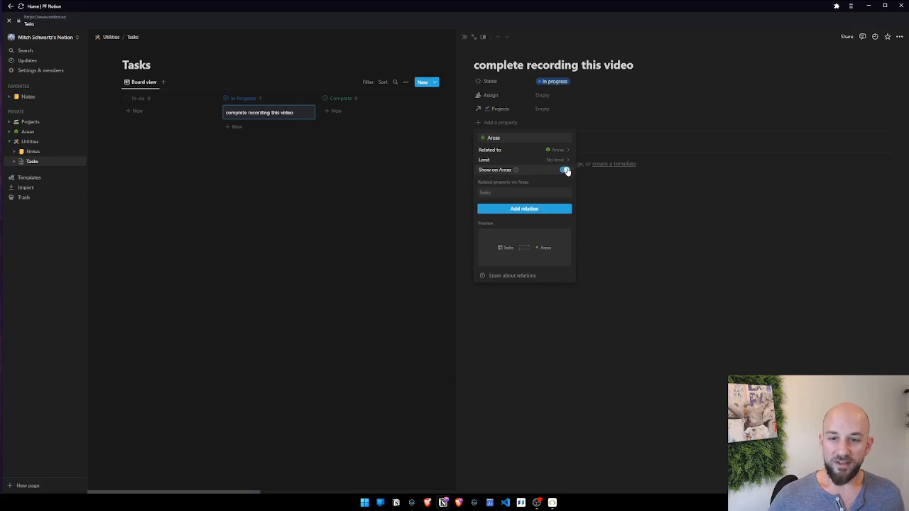
{"action": "left_click", "coordinate": [531, 210]}
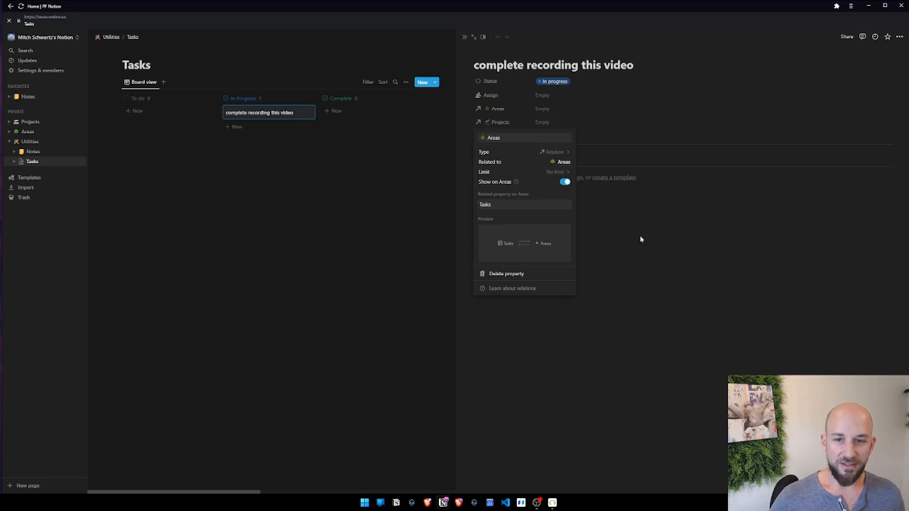
{"action": "left_click", "coordinate": [615, 264]}
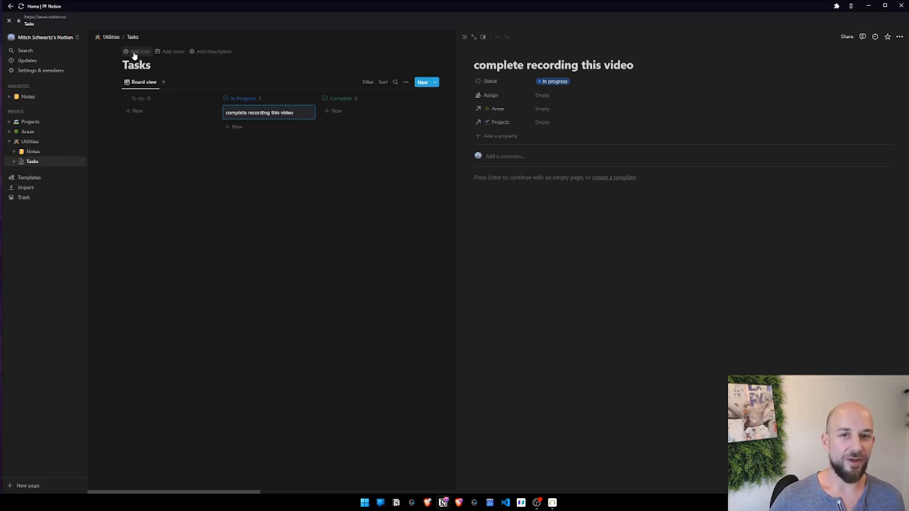
Step: Set the Tasks database icon to the green check mark emoji and close the open card
{"action": "left_click", "coordinate": [137, 51]}
{"action": "left_click", "coordinate": [130, 67]}
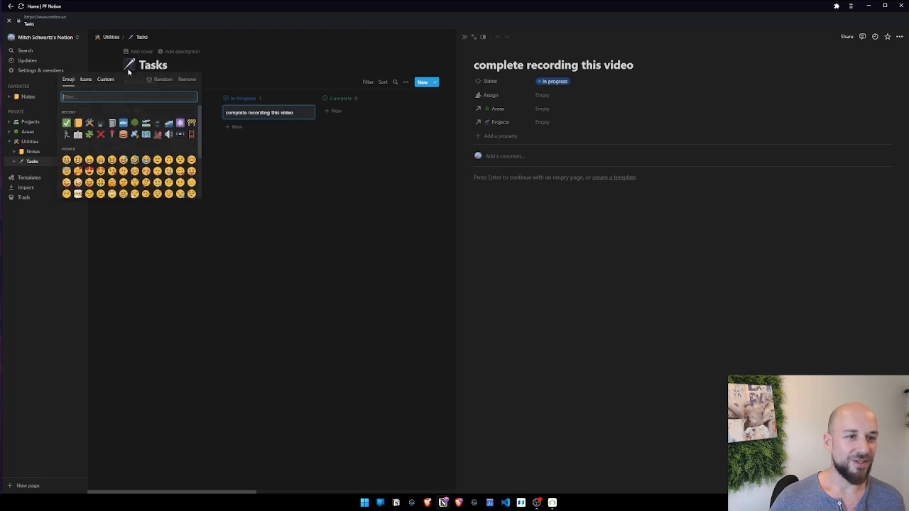
{"action": "left_click", "coordinate": [65, 123]}
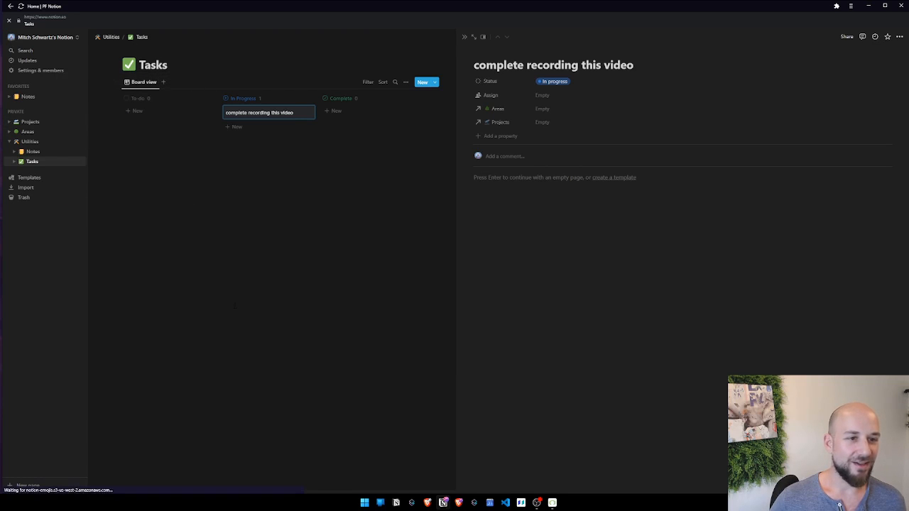
{"action": "left_click", "coordinate": [255, 302]}
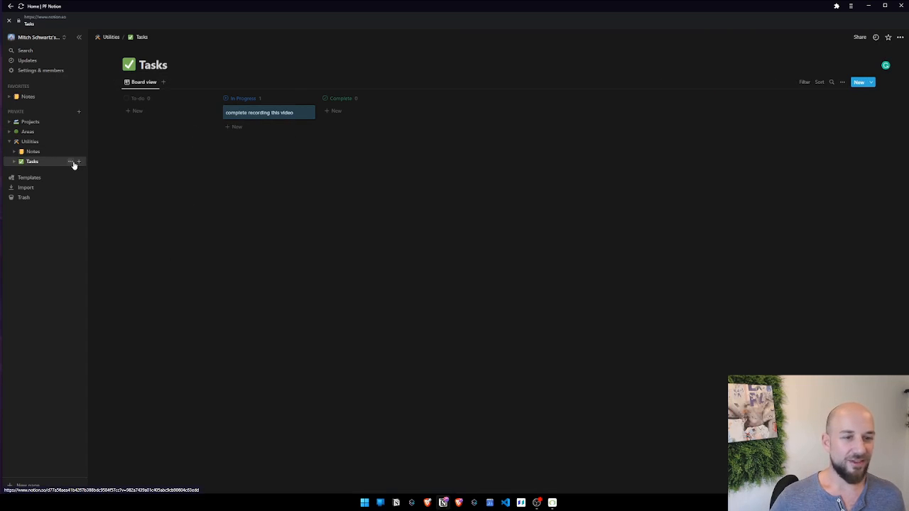
Step: Add Tasks to the favorites, place it below Notes, and collapse the Utilities page
{"action": "left_click", "coordinate": [888, 37]}
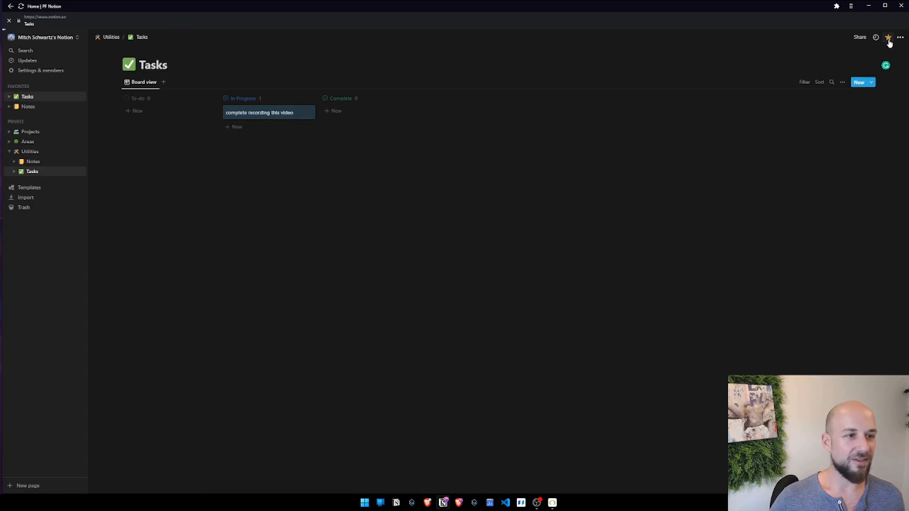
{"action": "left_click_drag", "start_coordinate": [38, 99], "coordinate": [41, 113]}
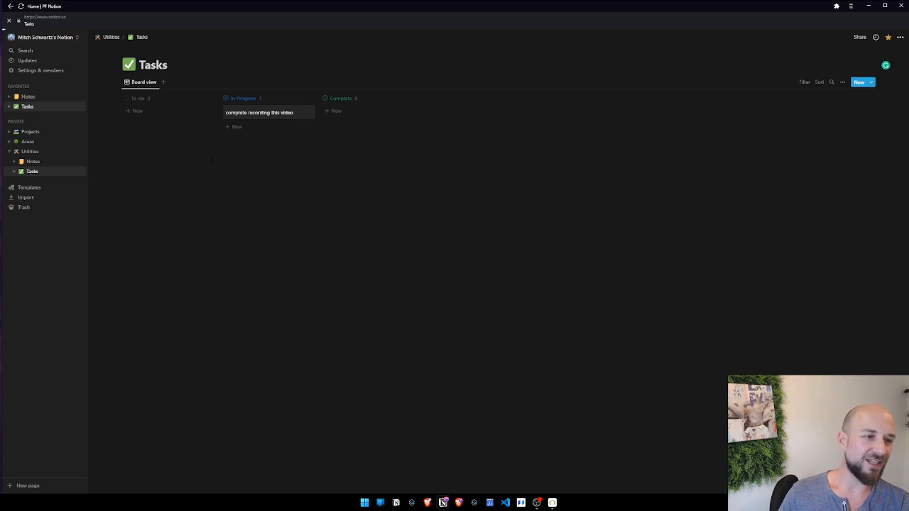
{"action": "left_click", "coordinate": [9, 153]}
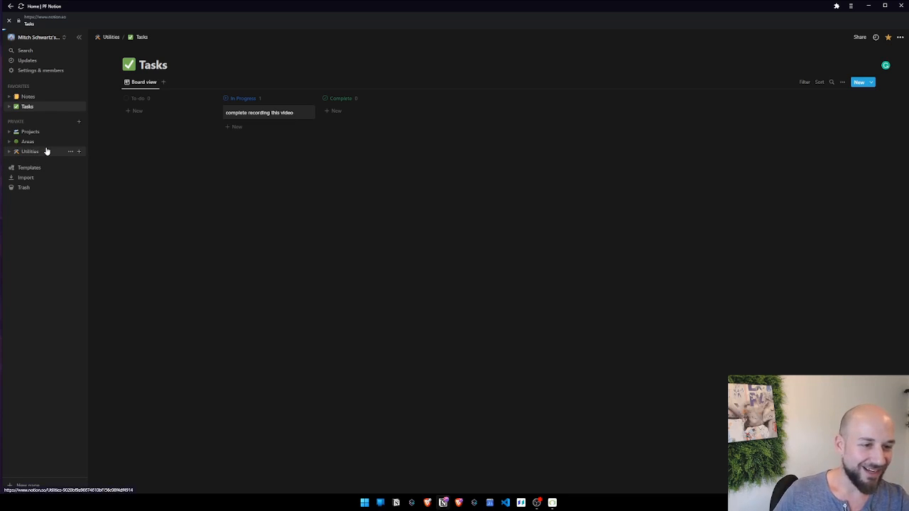
Step: Create a new private page and title it with a row of underscores as a divider line
{"action": "left_click", "coordinate": [78, 122]}
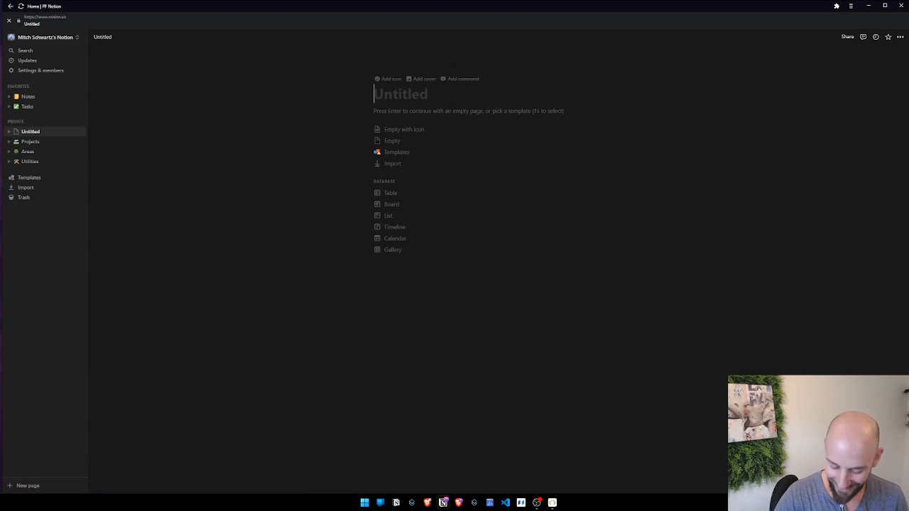
{"action": "type", "text": "+_"}
{"action": "key", "text": "ctrl+a"}
{"action": "key", "text": "BackSpace"}
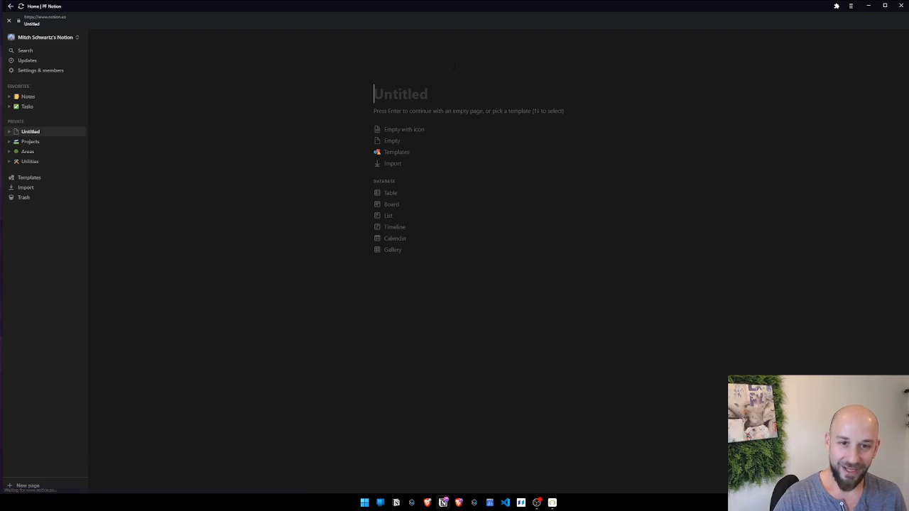
{"action": "type", "text": "________________"}
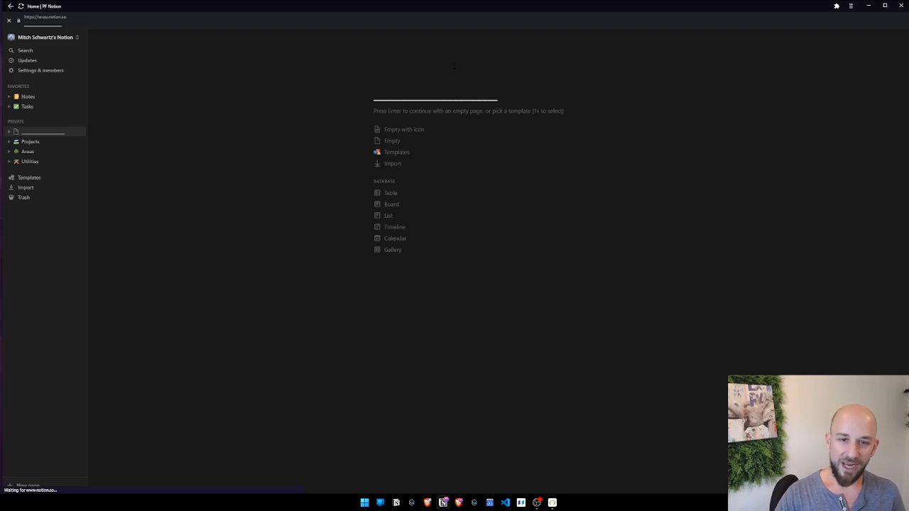
Step: Give the divider page an icon, replace it with the uploaded image "empty frame.png", and move the page between Areas and Utilities
{"action": "left_click", "coordinate": [424, 135]}
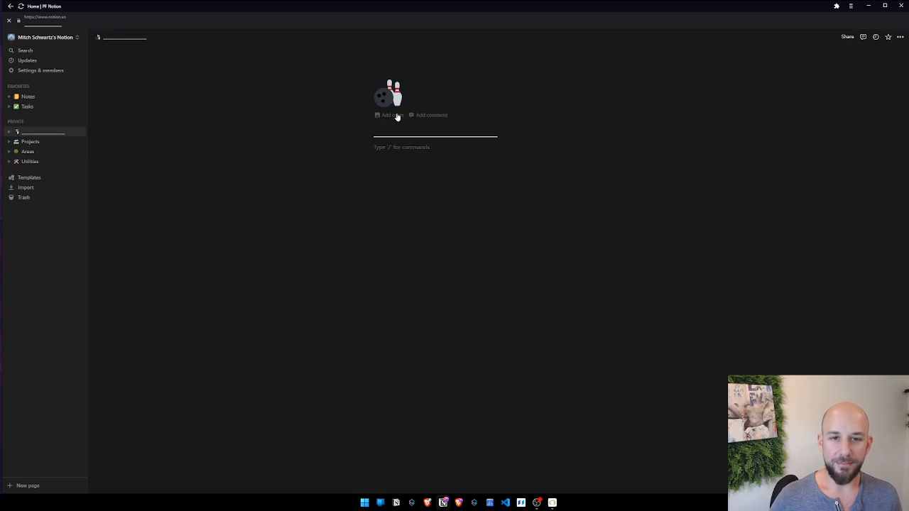
{"action": "left_click", "coordinate": [397, 98]}
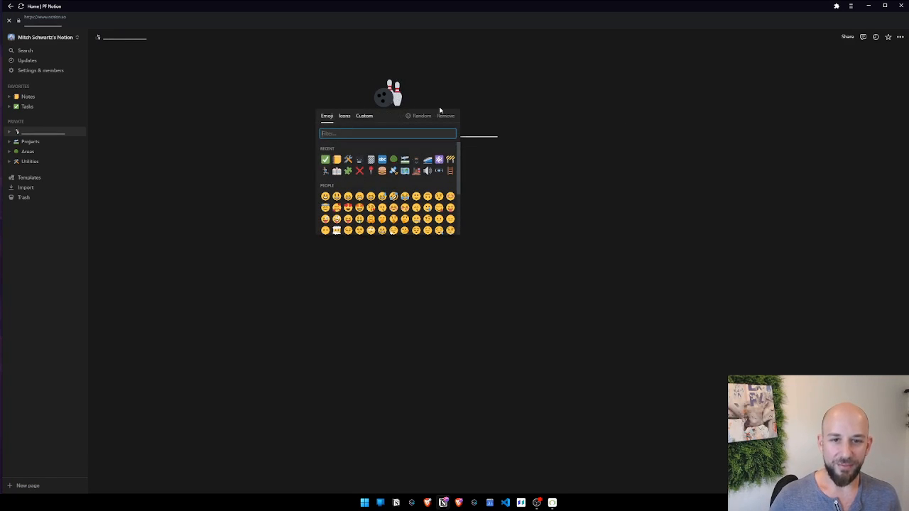
{"action": "left_click", "coordinate": [364, 117]}
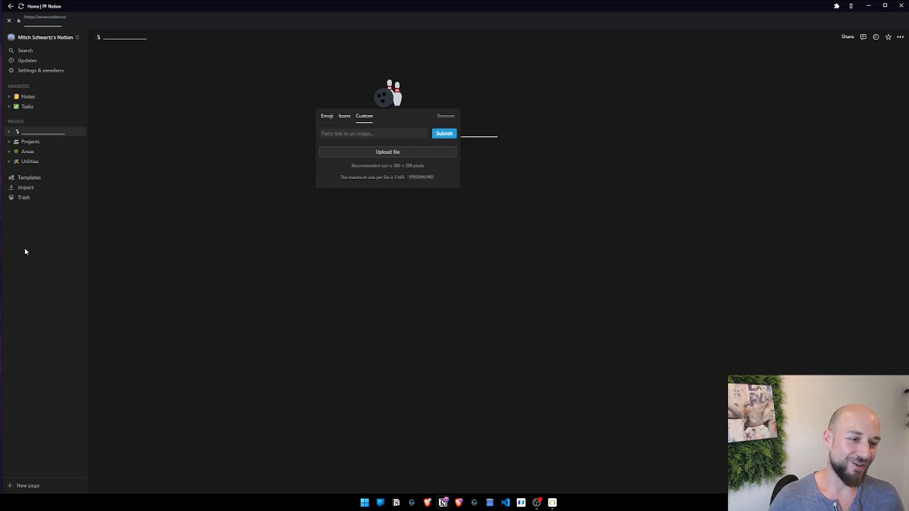
{"action": "left_click", "coordinate": [422, 154]}
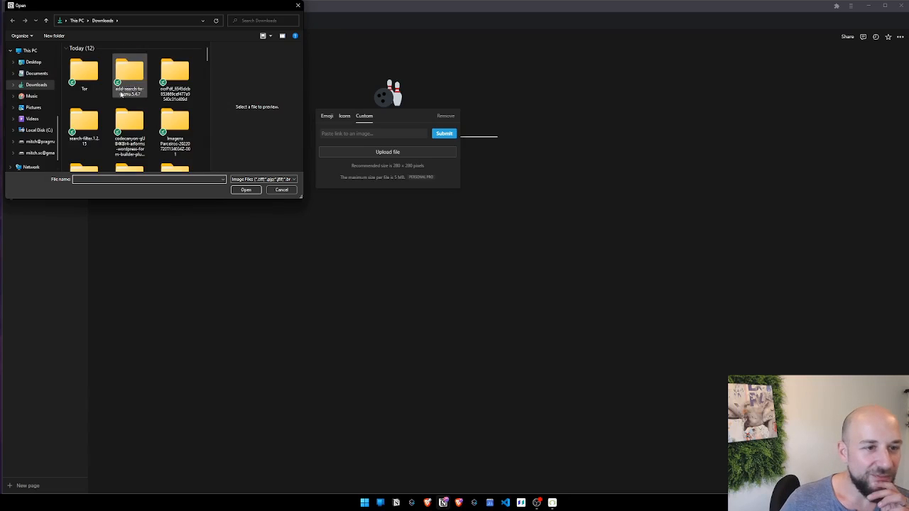
{"action": "scroll", "coordinate": [120, 94], "scroll_direction": "down", "scroll_amount": 8}
{"action": "left_click", "coordinate": [130, 131]}
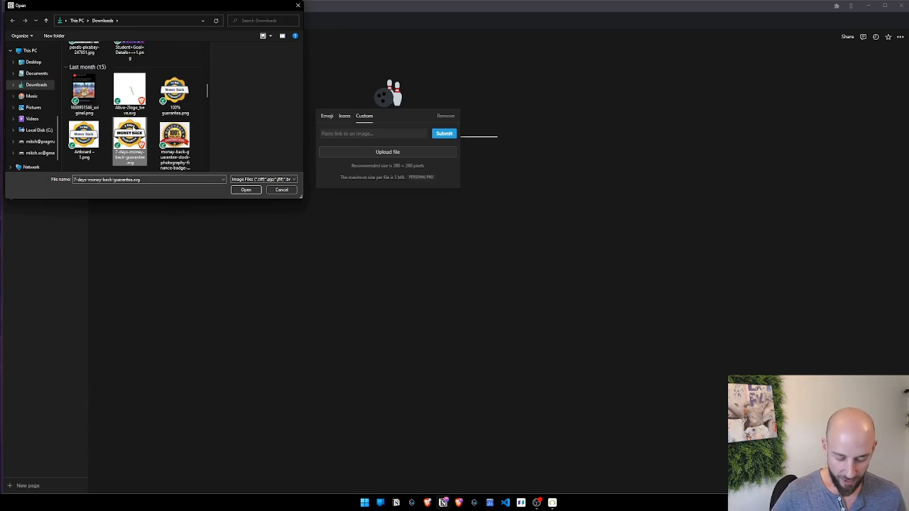
{"action": "key", "text": "e"}
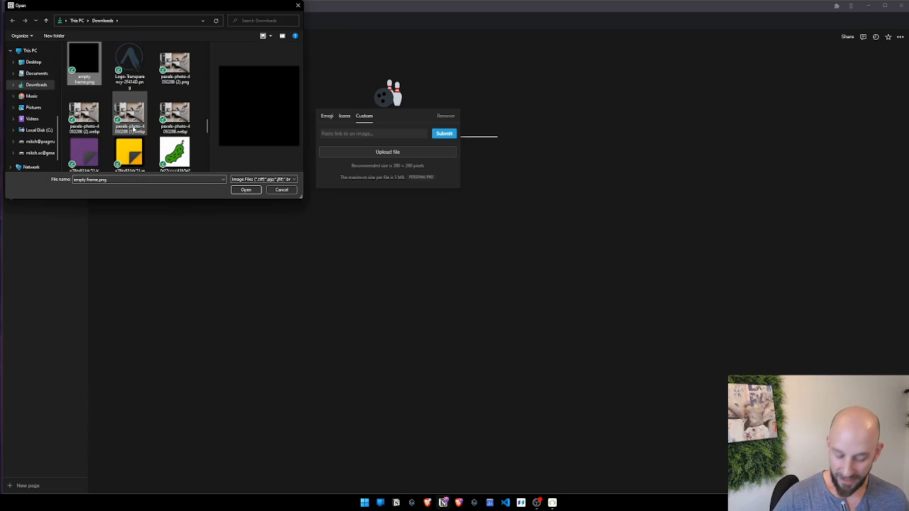
{"action": "key", "text": "Return"}
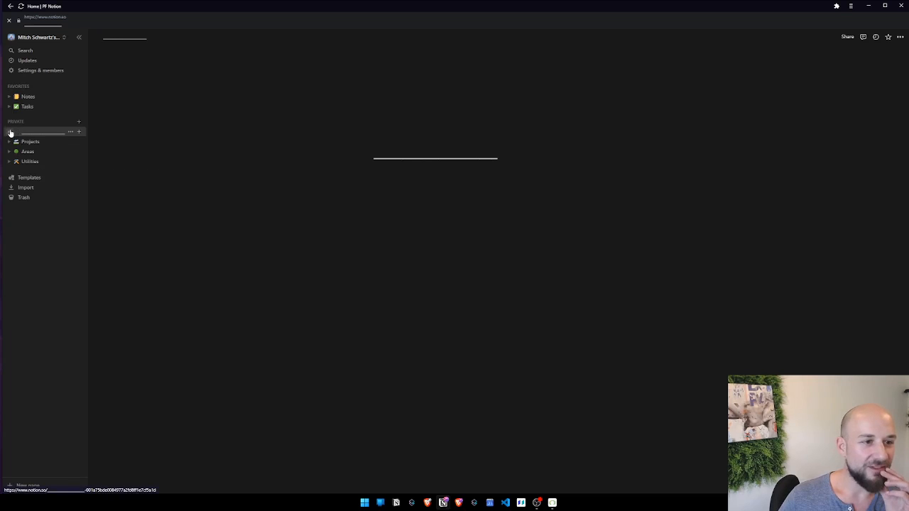
{"action": "left_click_drag", "start_coordinate": [10, 134], "coordinate": [10, 154]}
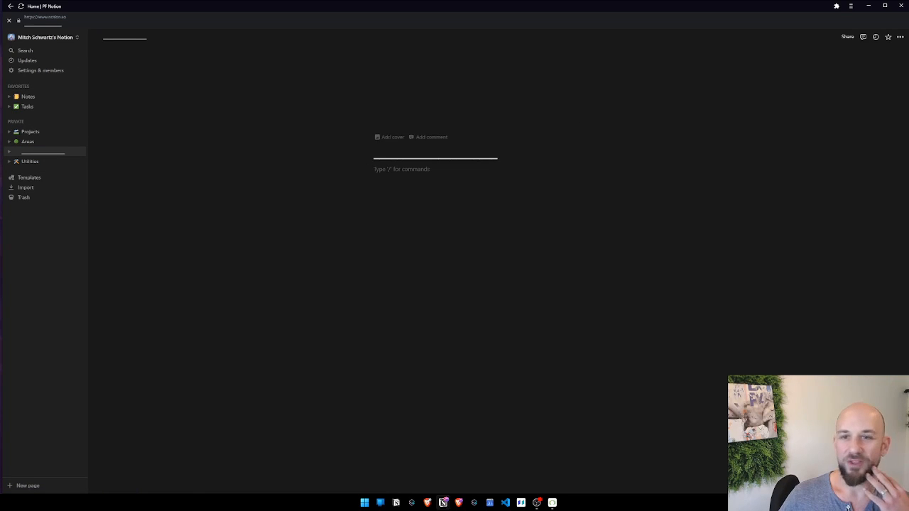
Step: Open the Tasks database from the Utilities page and sub-group its board by Areas with manual sorting
{"action": "left_click", "coordinate": [27, 162]}
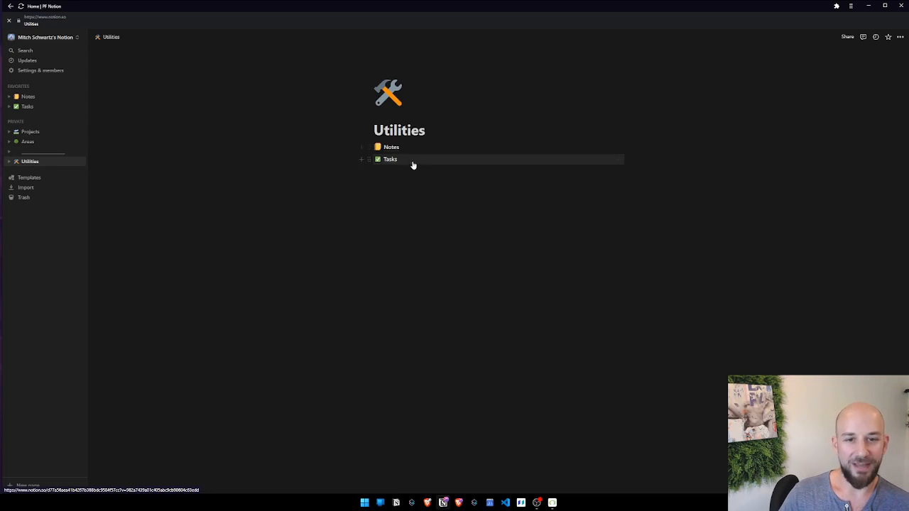
{"action": "left_click", "coordinate": [389, 160]}
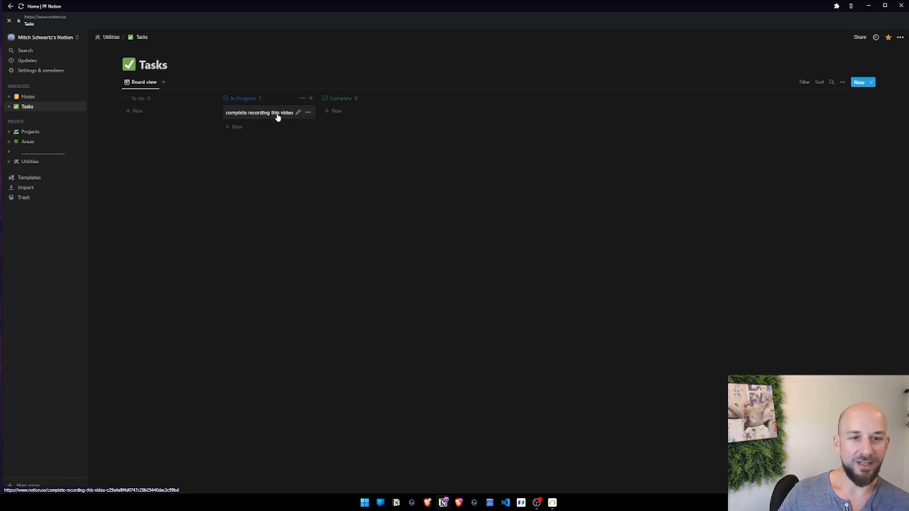
{"action": "left_click", "coordinate": [841, 83]}
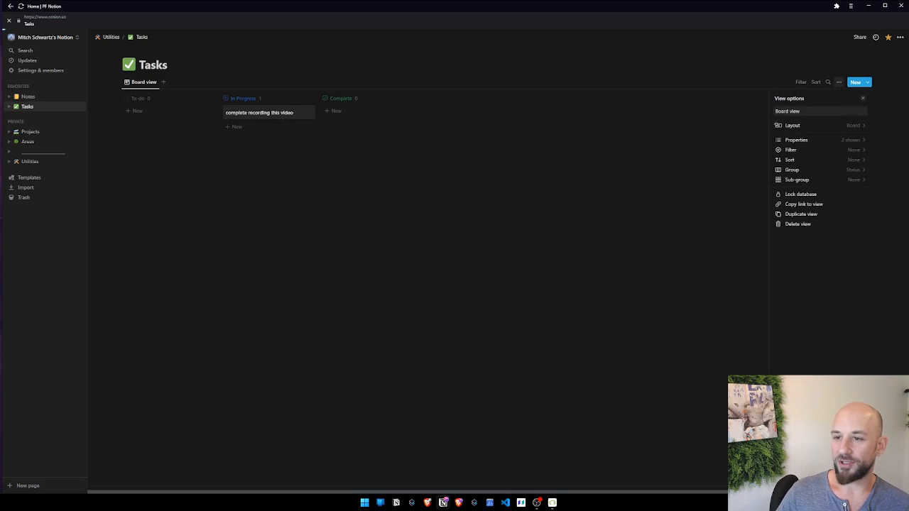
{"action": "left_click", "coordinate": [801, 179]}
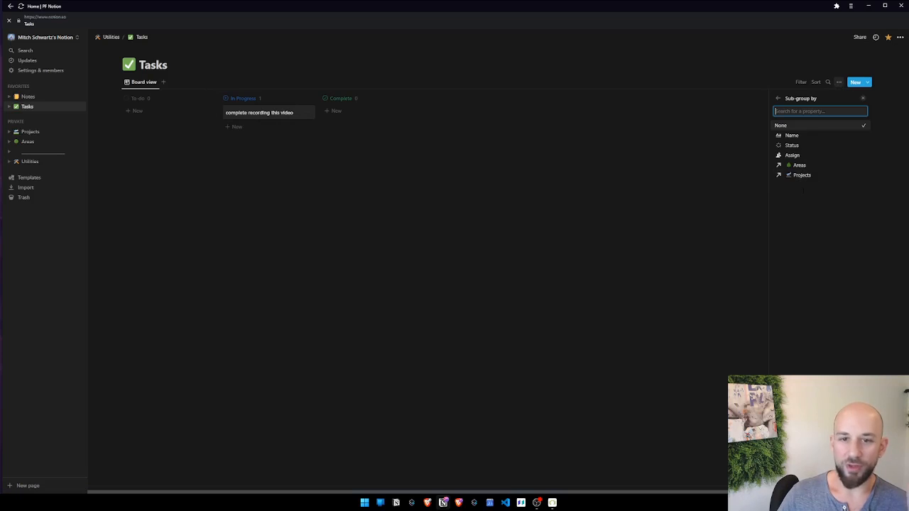
{"action": "left_click", "coordinate": [800, 165]}
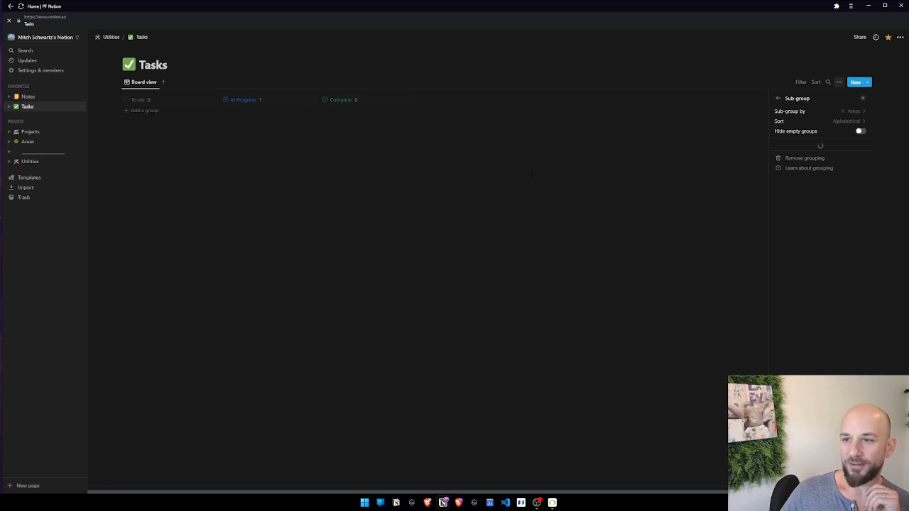
{"action": "left_click", "coordinate": [852, 122]}
{"action": "left_click", "coordinate": [821, 133]}
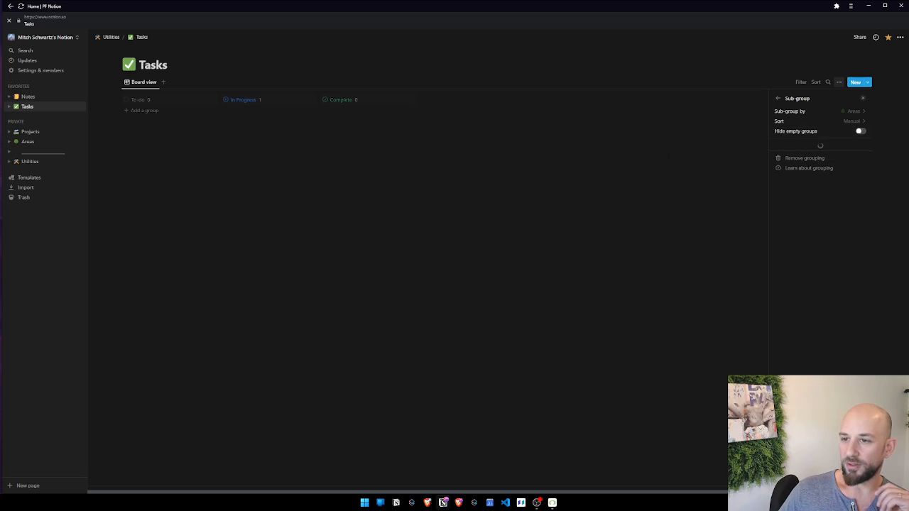
{"action": "left_click", "coordinate": [702, 159]}
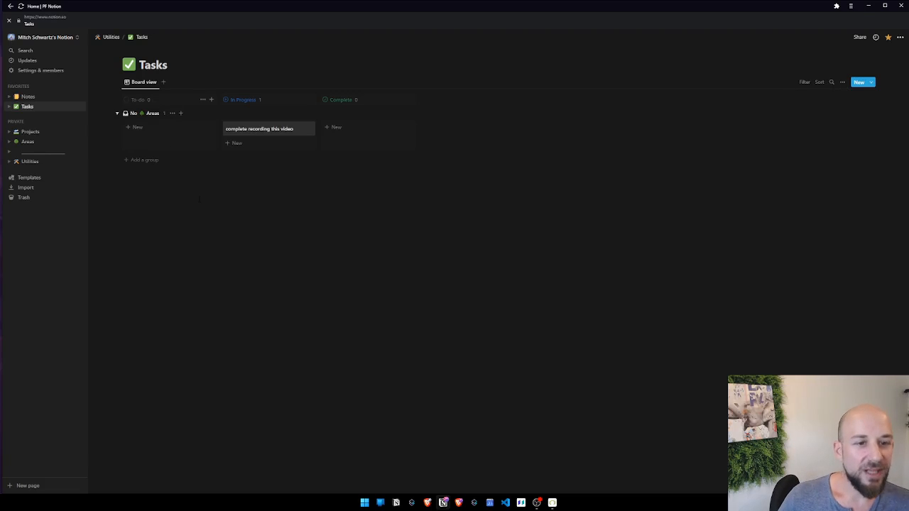
Step: Add a Notion Content group to the board and move the "complete recording this video" card into its In Progress column
{"action": "left_click", "coordinate": [145, 161]}
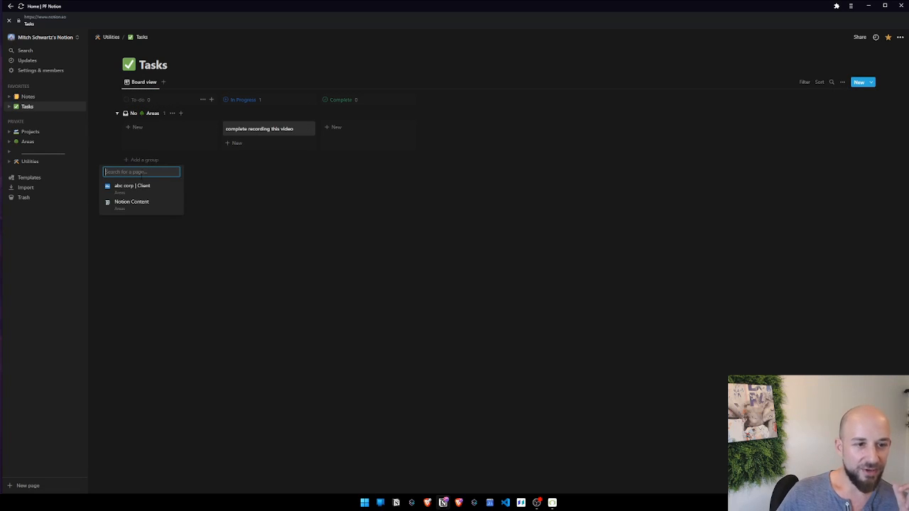
{"action": "left_click", "coordinate": [143, 201]}
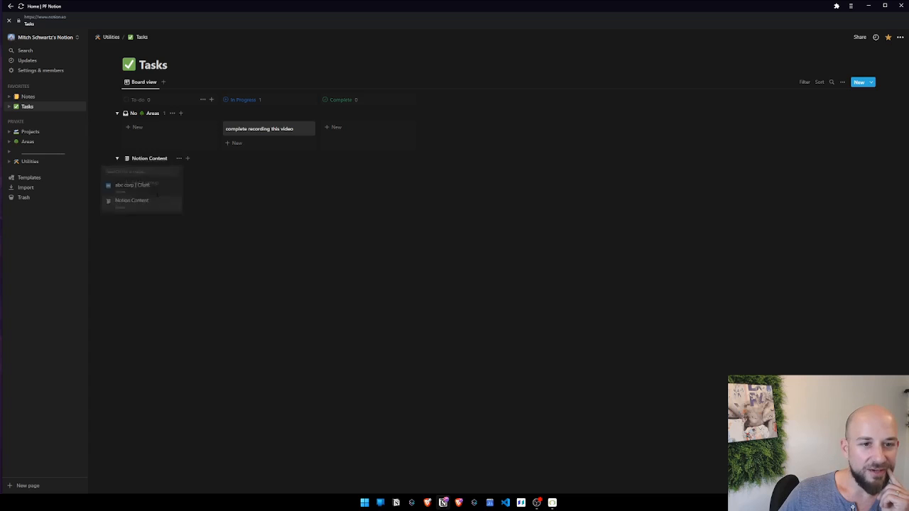
{"action": "left_click_drag", "start_coordinate": [259, 132], "coordinate": [258, 173]}
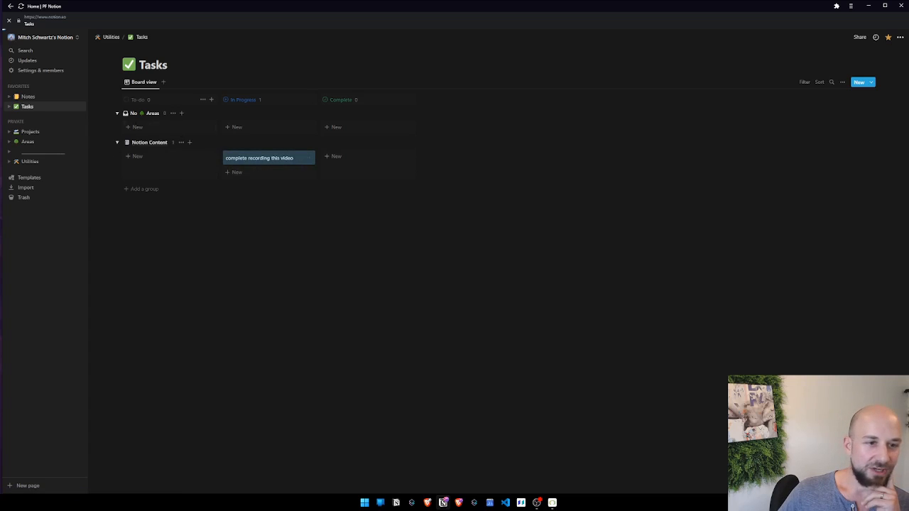
Step: Add the "abc corp | Client" group and create a To-do card in it titled "launch the 1st project"
{"action": "left_click", "coordinate": [138, 189]}
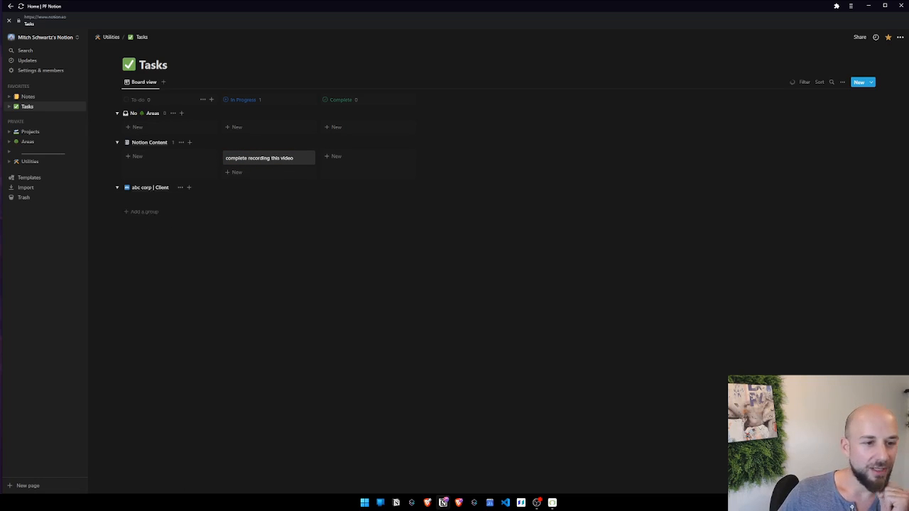
{"action": "left_click", "coordinate": [182, 204]}
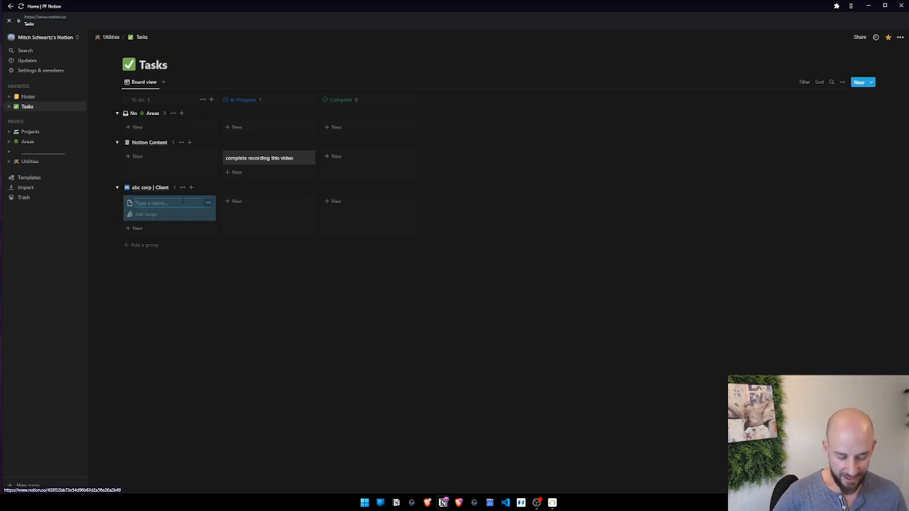
{"action": "type", "text": "launc th"}
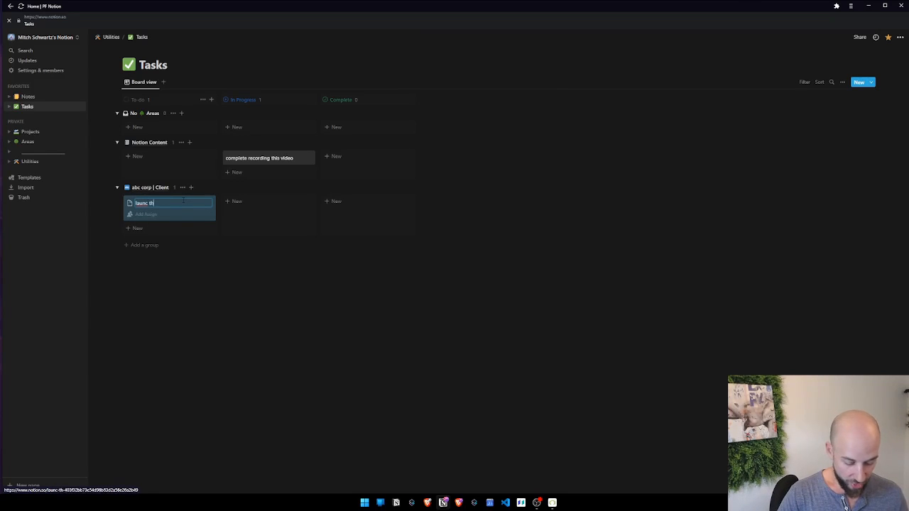
{"action": "type", "text": "e 1st pro"}
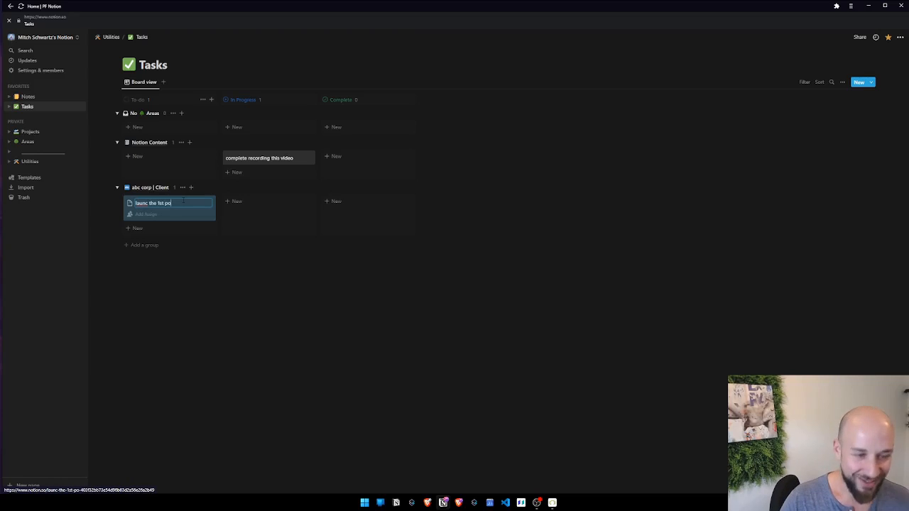
{"action": "type", "text": "ject"}
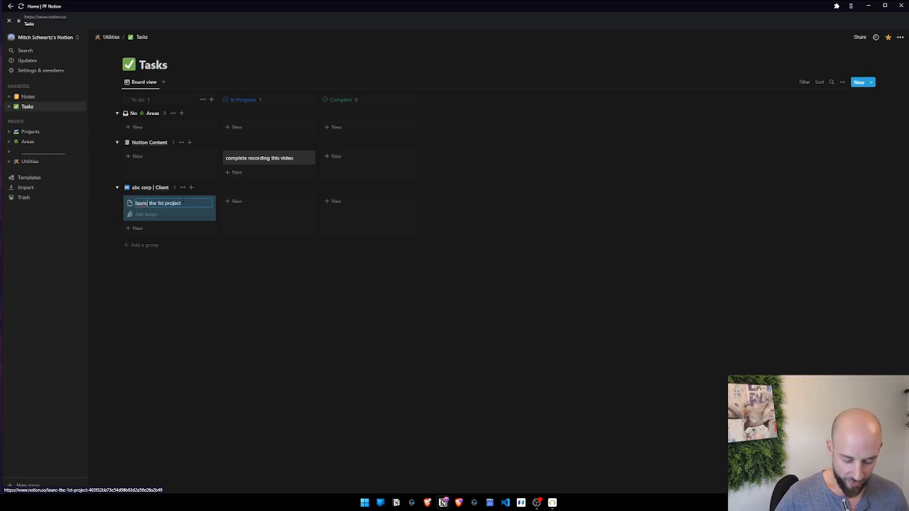
{"action": "type", "text": "h"}
{"action": "key", "text": "Return"}
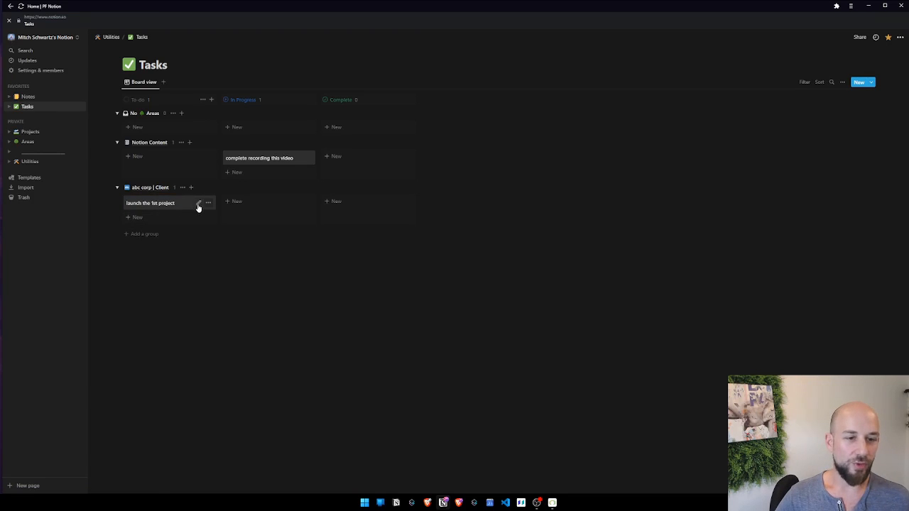
Step: Assign the "launch the 1st project" card to the workspace owner
{"action": "left_click", "coordinate": [199, 204]}
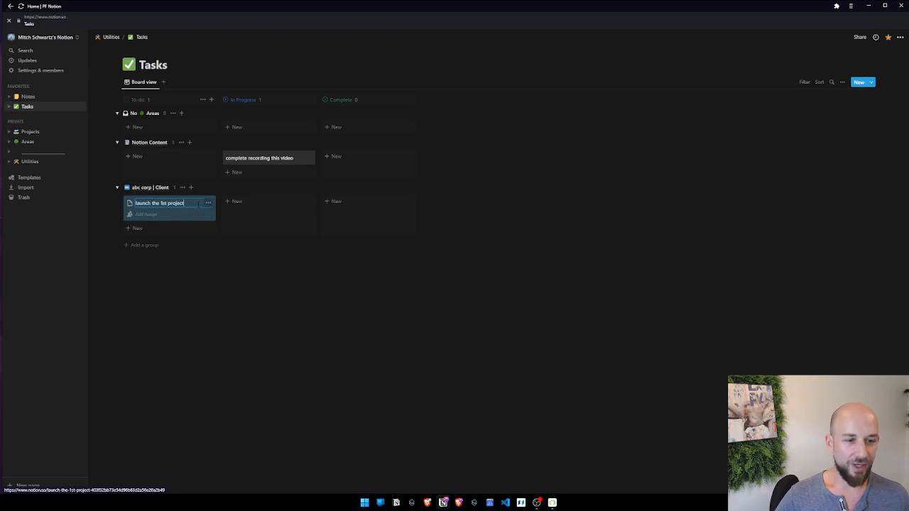
{"action": "left_click", "coordinate": [182, 261]}
{"action": "left_click", "coordinate": [204, 204]}
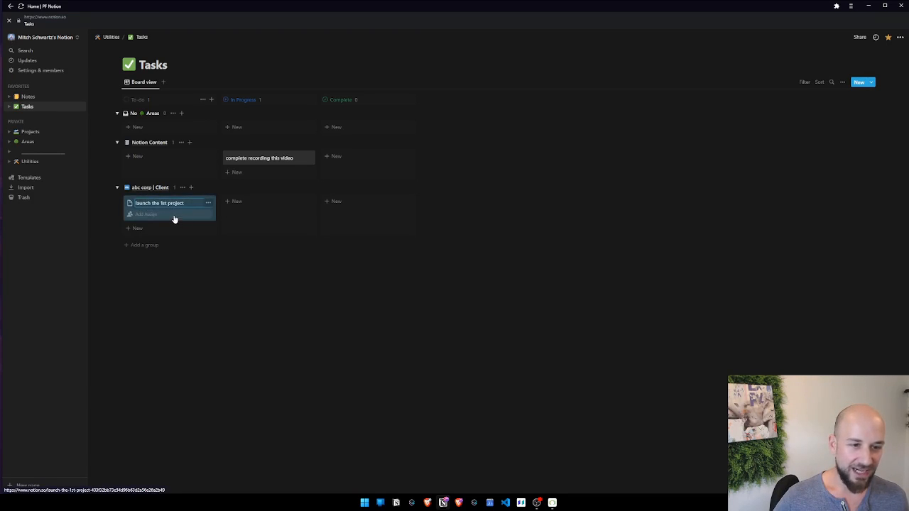
{"action": "left_click", "coordinate": [172, 217]}
{"action": "left_click", "coordinate": [165, 245]}
{"action": "key", "text": "Escape"}
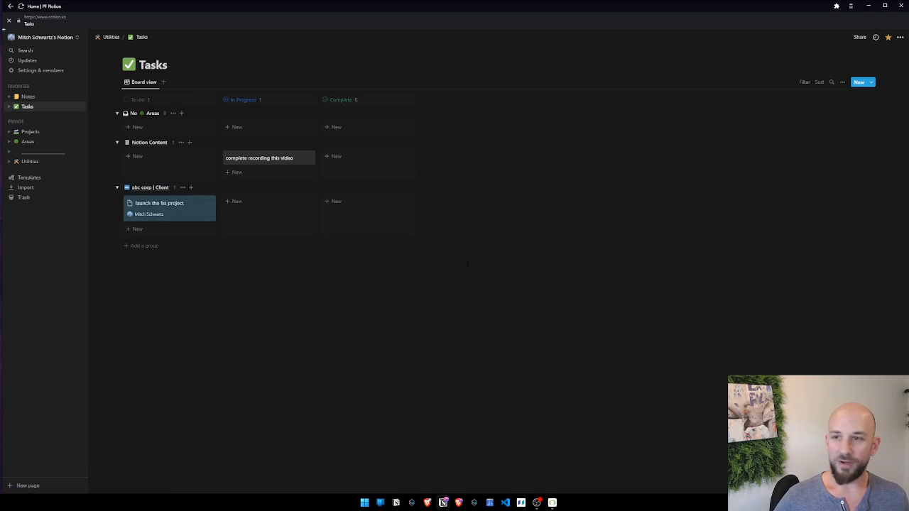
Step: Make the Projects relation a shown property on the Tasks board cards
{"action": "left_click", "coordinate": [841, 83]}
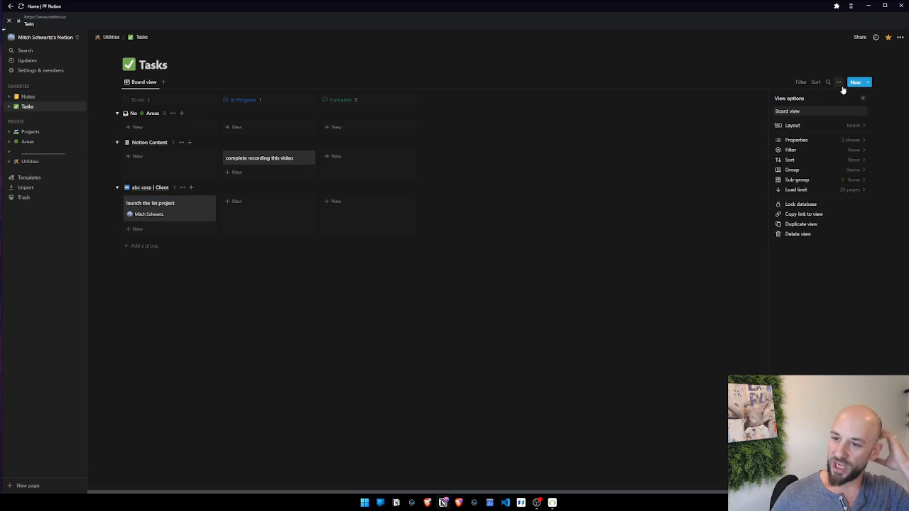
{"action": "left_click", "coordinate": [816, 142]}
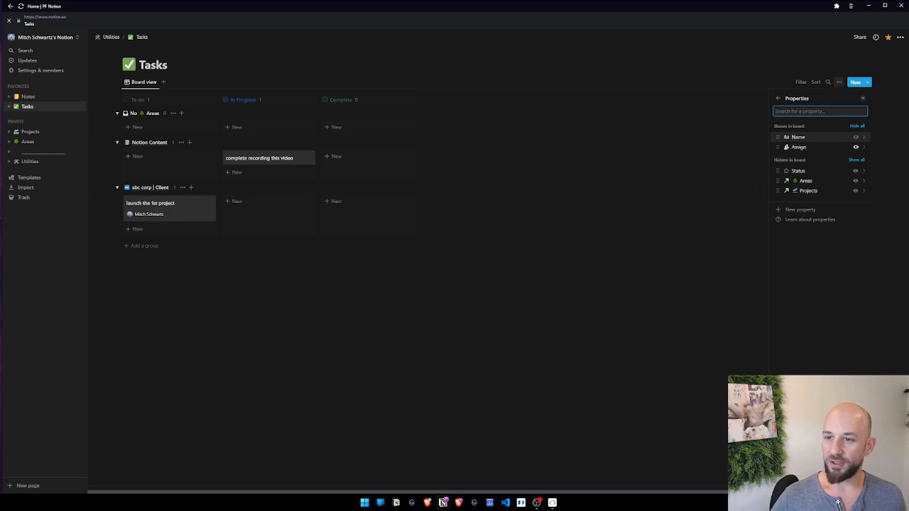
{"action": "left_click", "coordinate": [778, 172]}
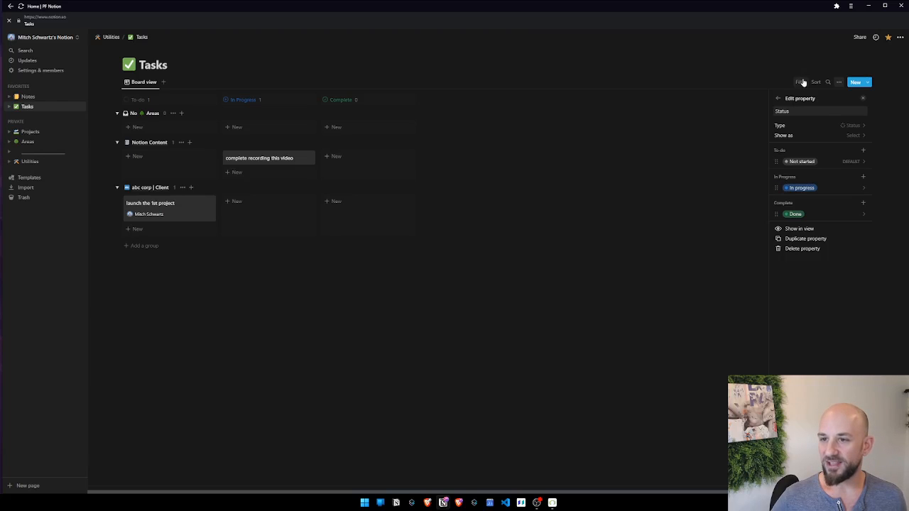
{"action": "left_click", "coordinate": [778, 103]}
{"action": "left_click_drag", "start_coordinate": [777, 190], "coordinate": [775, 149]}
{"action": "left_click", "coordinate": [539, 191]}
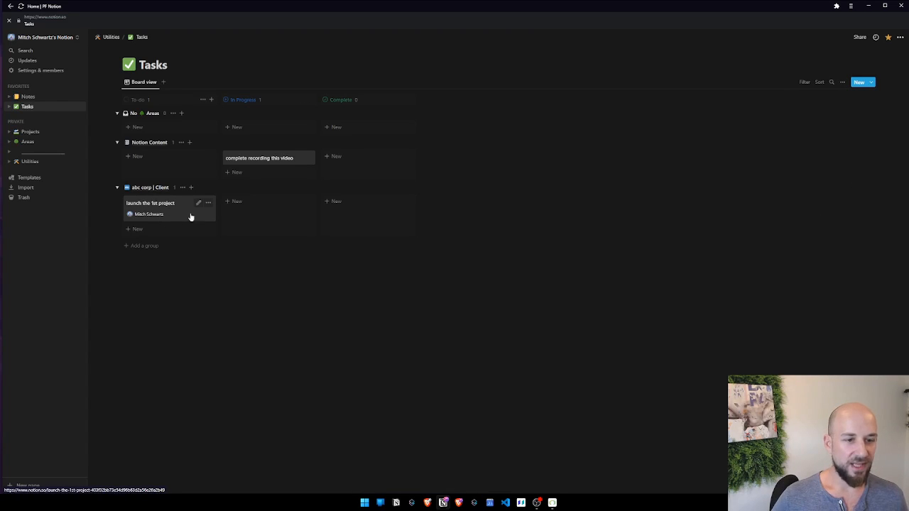
Step: Check the board's view options and the properties of the "launch the 1st project" card, and close the card
{"action": "left_click", "coordinate": [842, 83]}
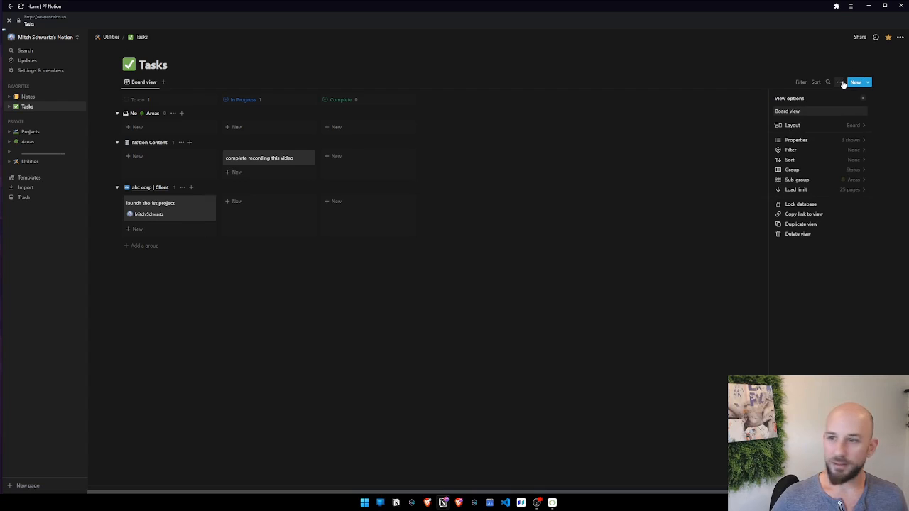
{"action": "left_click", "coordinate": [824, 182]}
{"action": "left_click", "coordinate": [176, 213]}
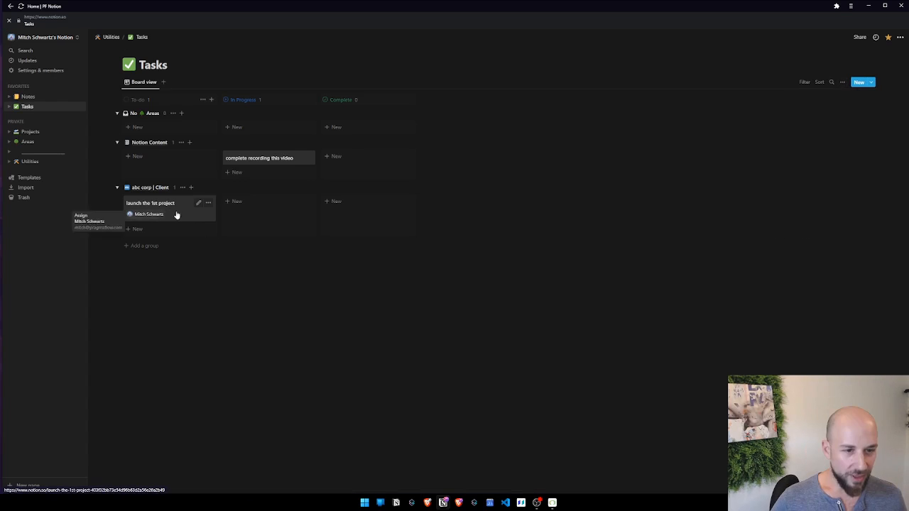
{"action": "left_click", "coordinate": [177, 213]}
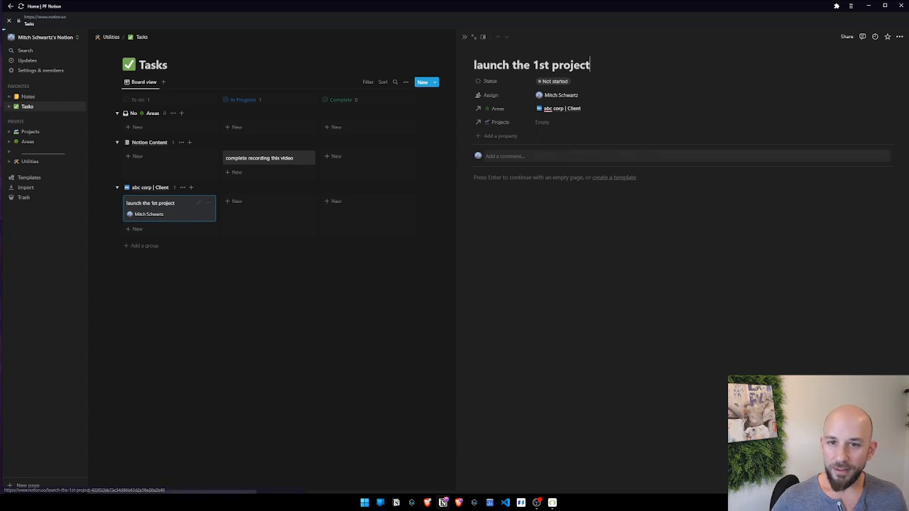
{"action": "key", "text": "Escape"}
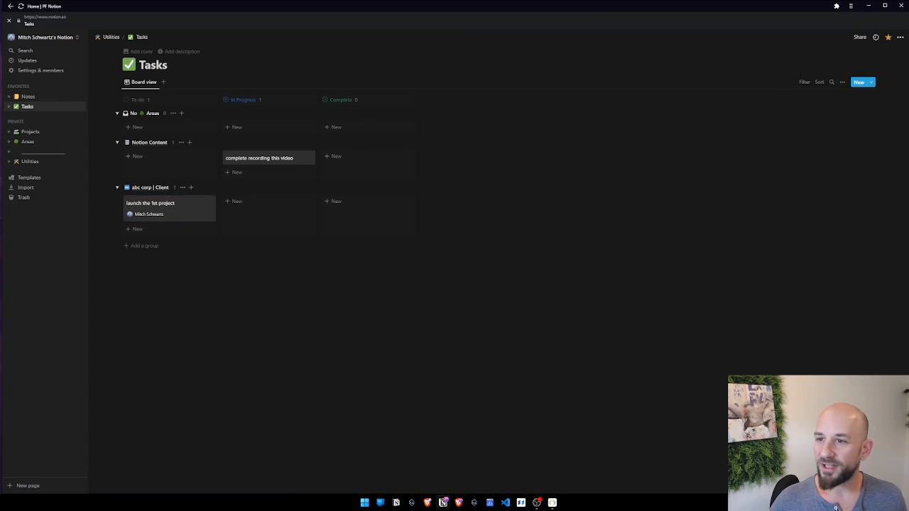
Step: Link the "launch the 1st project" card to the project "complete automation between x and y systems" through its Projects relation and close the card
{"action": "left_click", "coordinate": [839, 82]}
{"action": "left_click", "coordinate": [819, 140]}
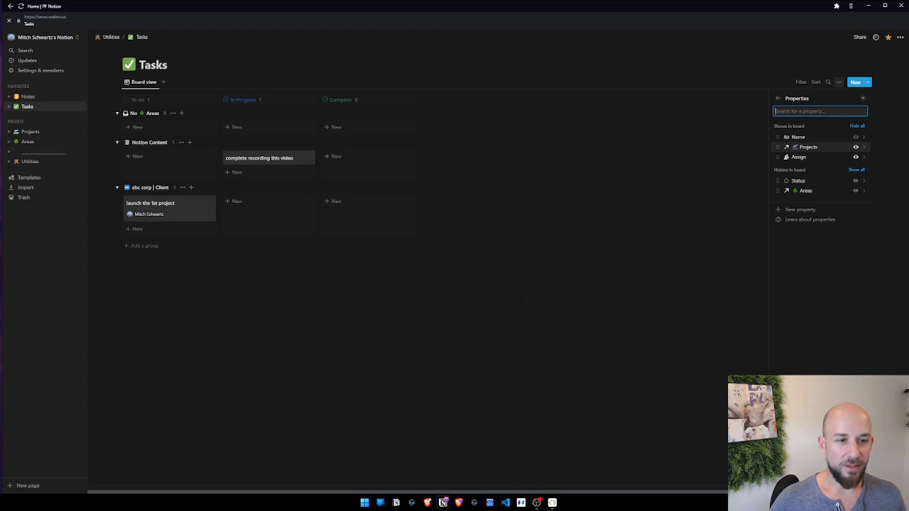
{"action": "left_click", "coordinate": [179, 211]}
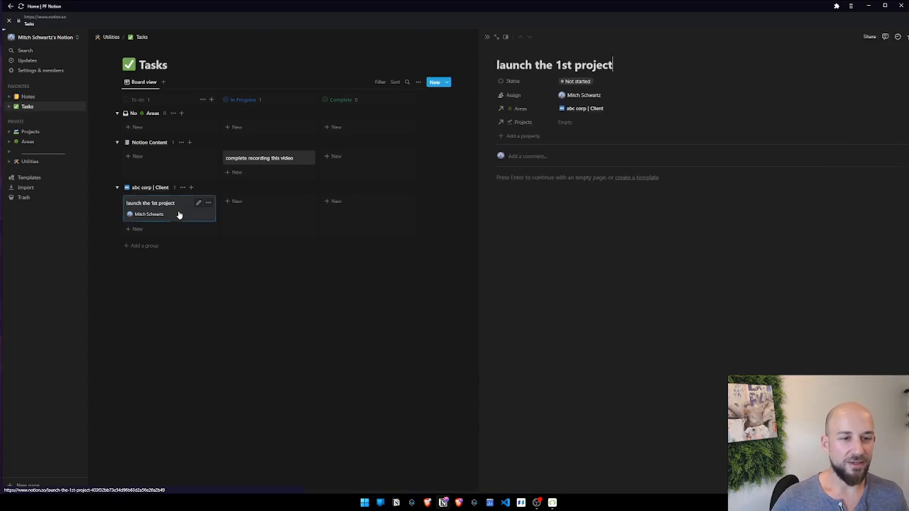
{"action": "left_click", "coordinate": [559, 122]}
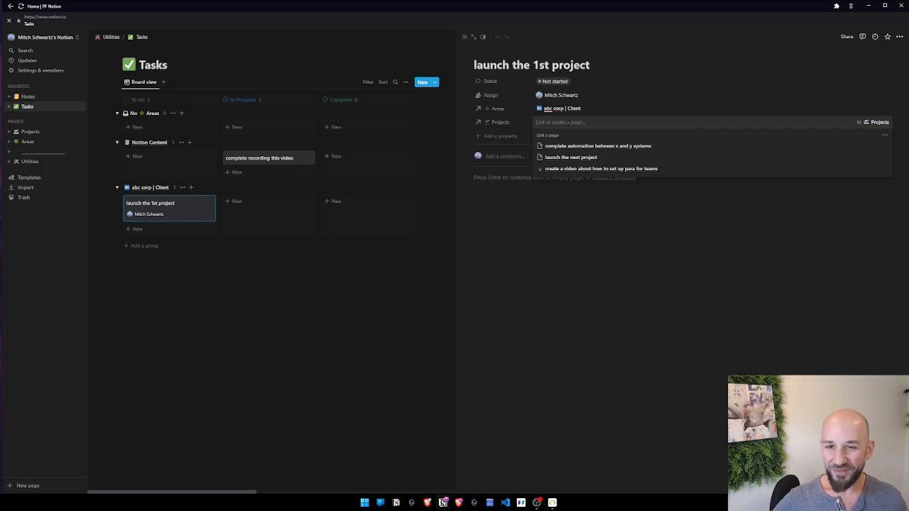
{"action": "left_click", "coordinate": [575, 146]}
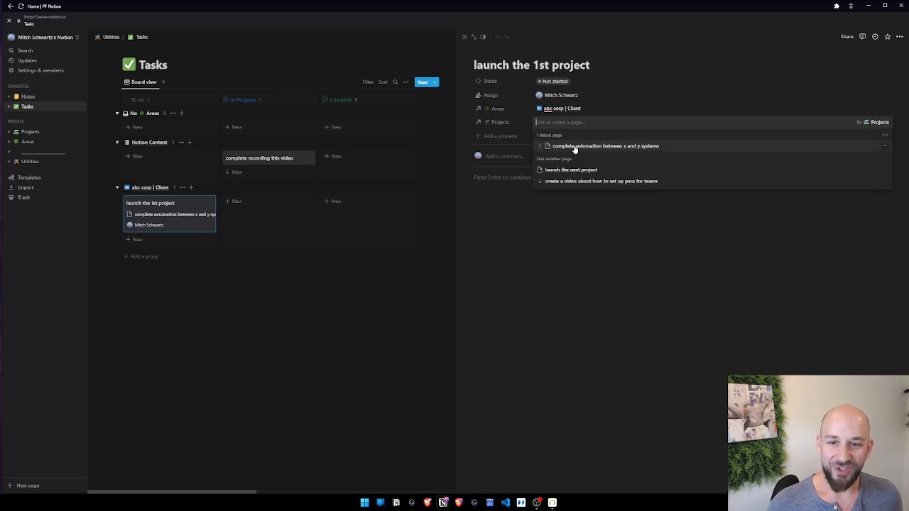
{"action": "key", "text": "Escape"}
{"action": "key", "text": "Escape"}
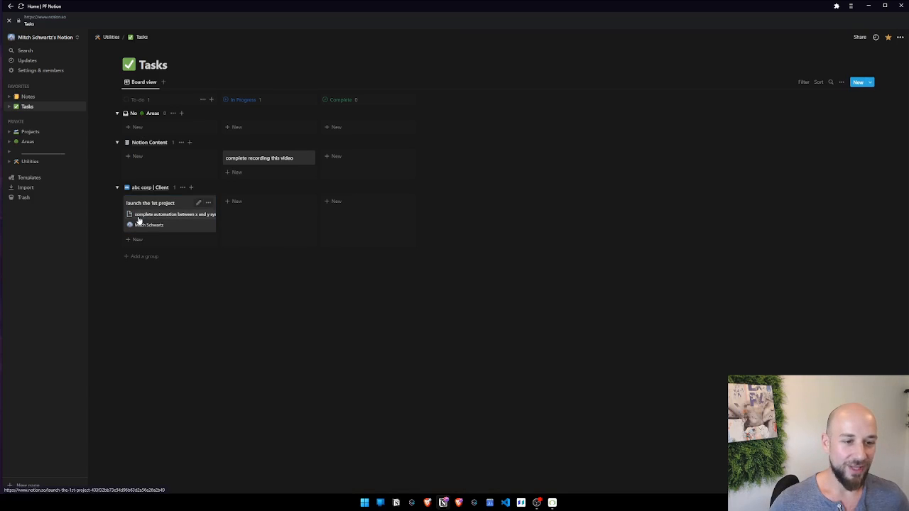
Step: Open the linked project "complete automation between x and y systems" from the card and give it a climbing-person emoji icon found with "rock"
{"action": "left_click", "coordinate": [140, 218]}
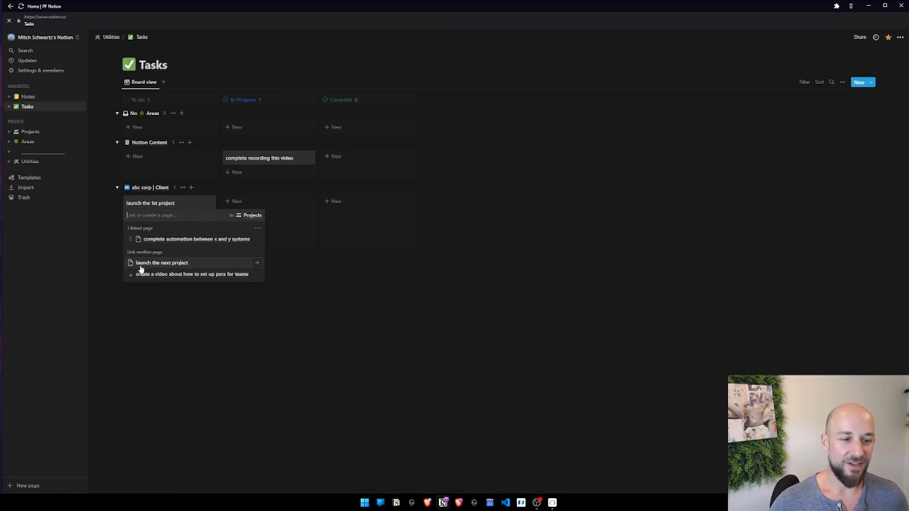
{"action": "left_click", "coordinate": [153, 239]}
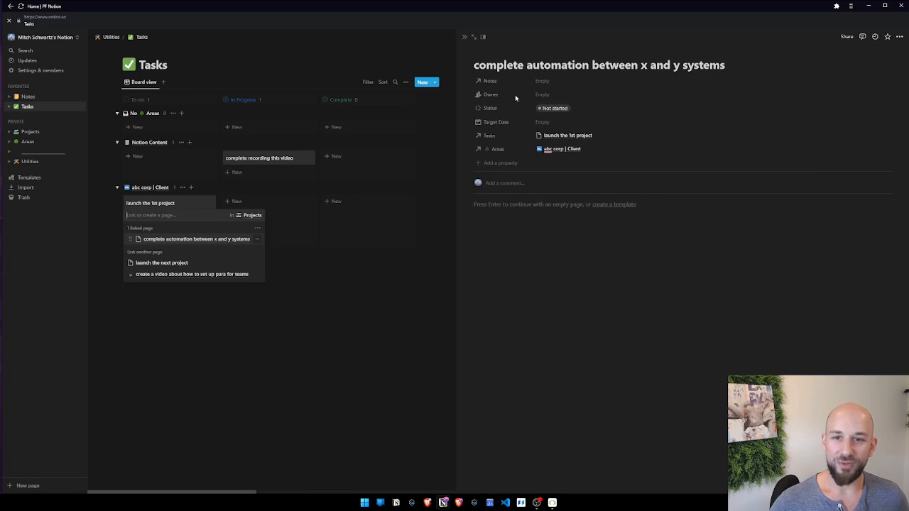
{"action": "left_click", "coordinate": [495, 54]}
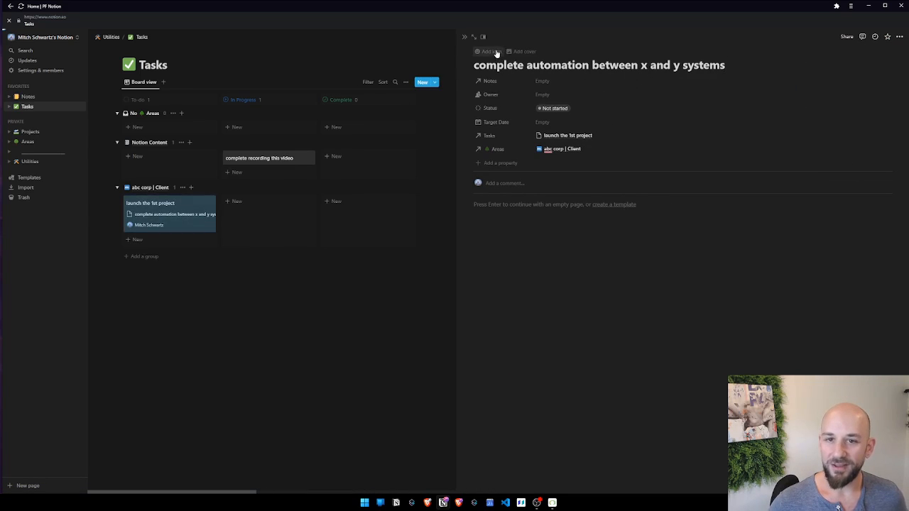
{"action": "left_click", "coordinate": [496, 51]}
{"action": "left_click", "coordinate": [481, 64]}
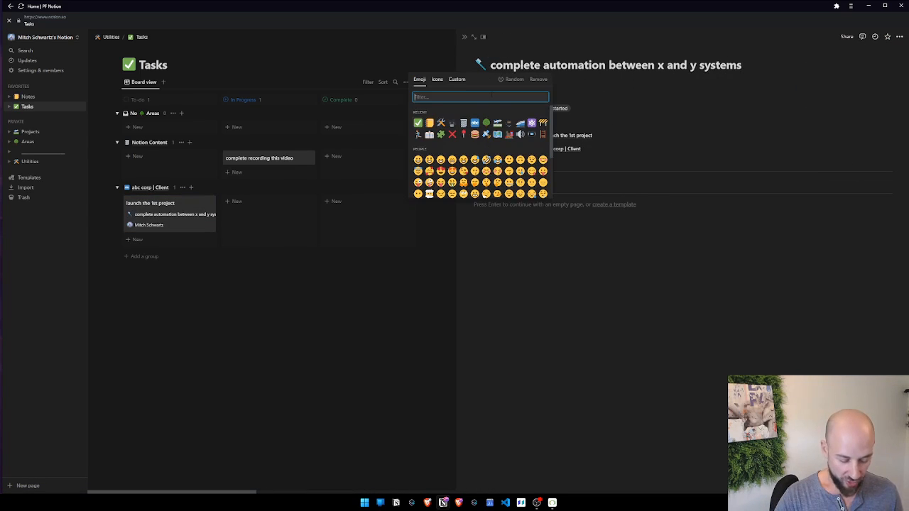
{"action": "type", "text": "rock"}
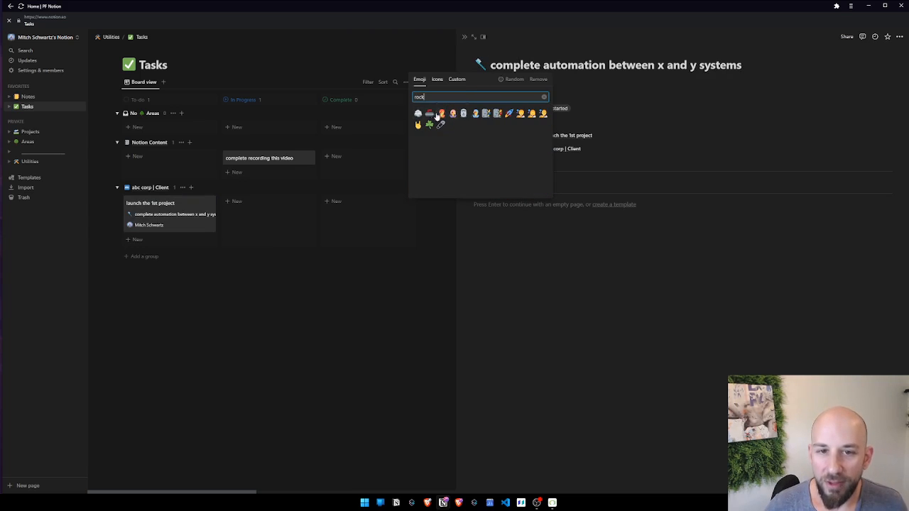
{"action": "left_click", "coordinate": [486, 115]}
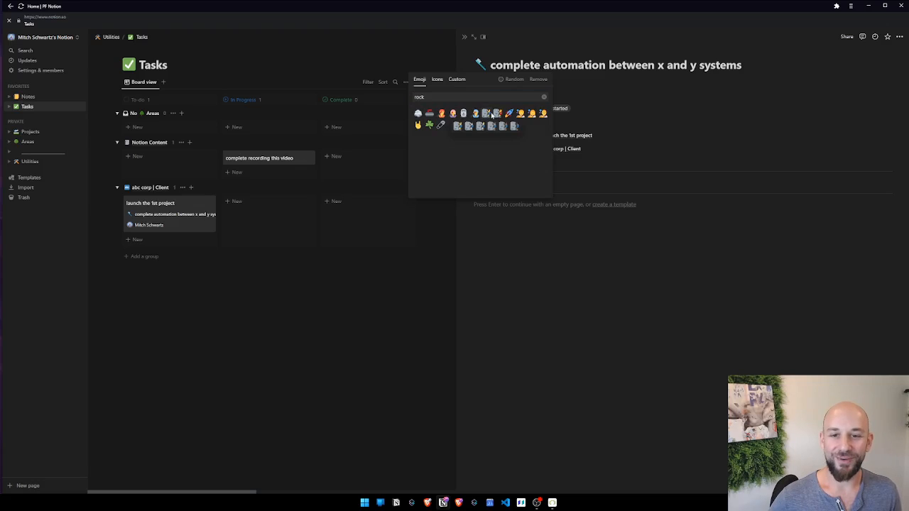
{"action": "left_click", "coordinate": [491, 126]}
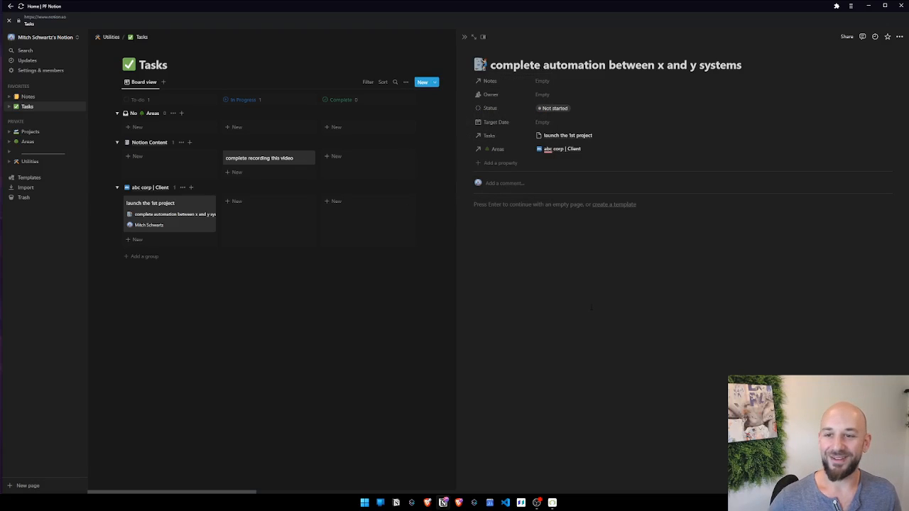
{"action": "left_click", "coordinate": [465, 37]}
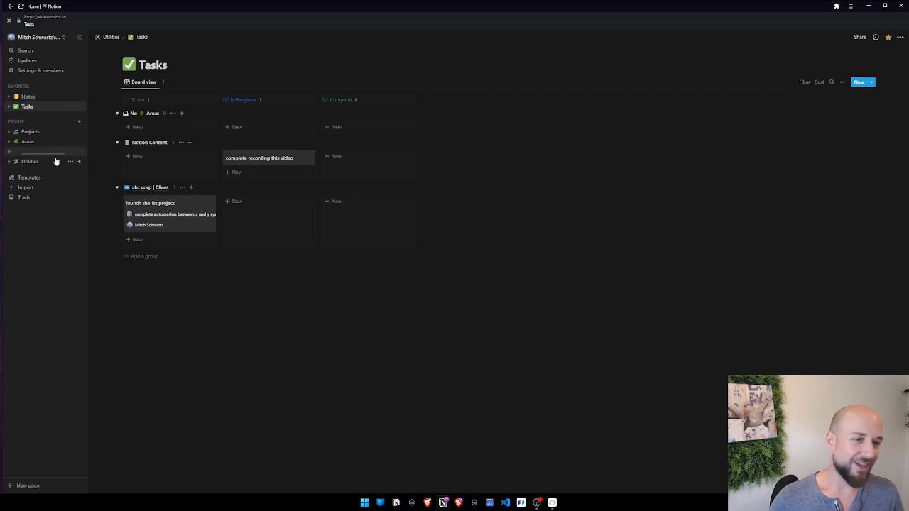
Step: Create a private page as a gallery with a new database and title it "Resources"
{"action": "left_click", "coordinate": [79, 121]}
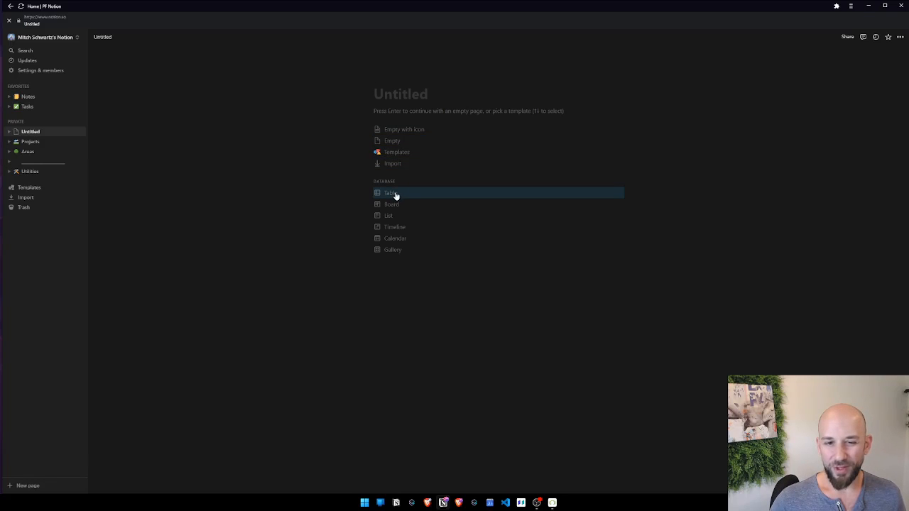
{"action": "left_click", "coordinate": [394, 251]}
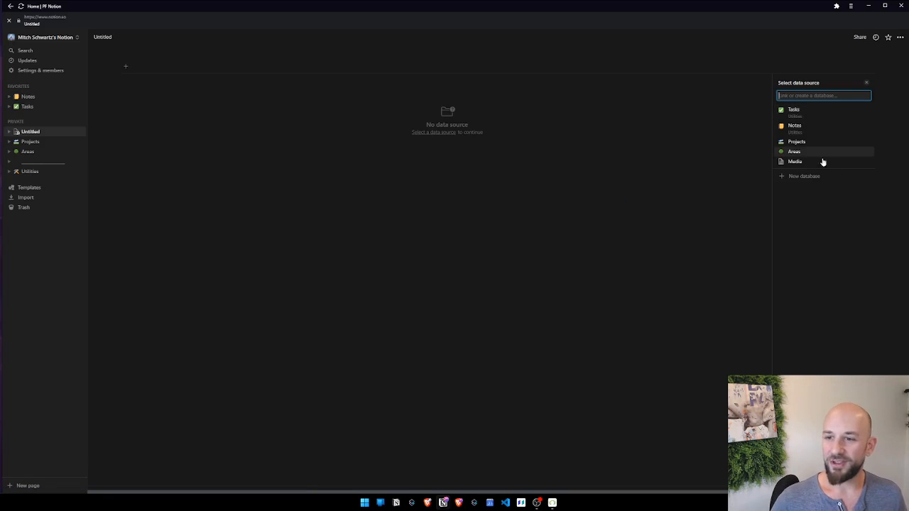
{"action": "left_click", "coordinate": [803, 178]}
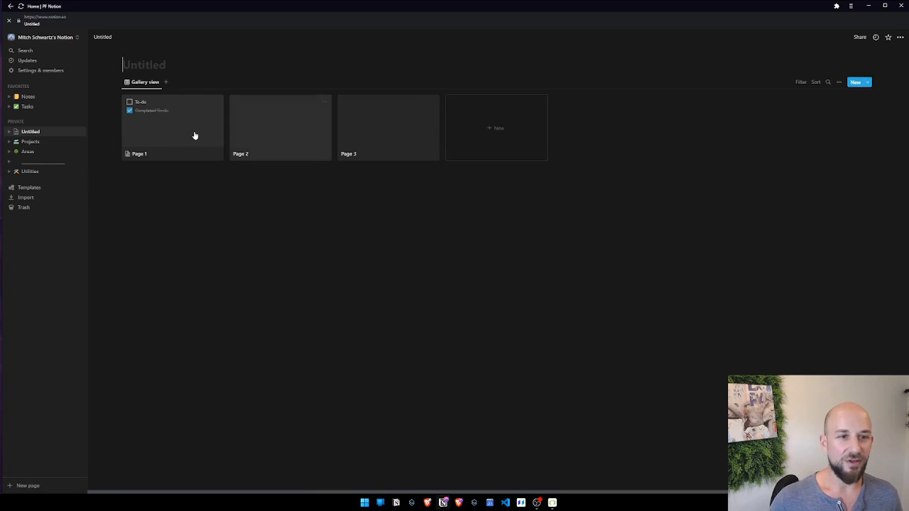
{"action": "left_click", "coordinate": [142, 68]}
{"action": "type", "text": "Reco"}
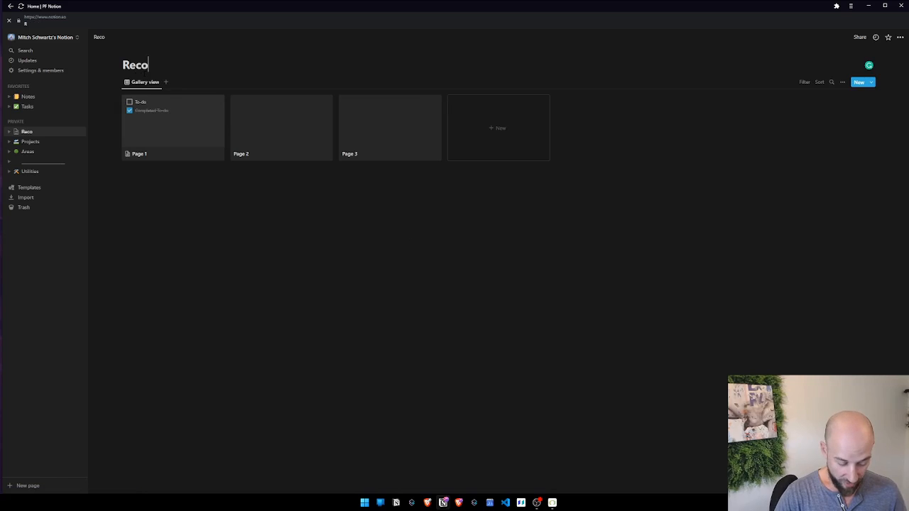
{"action": "key", "text": "BackSpace"}
{"action": "type", "text": "our"}
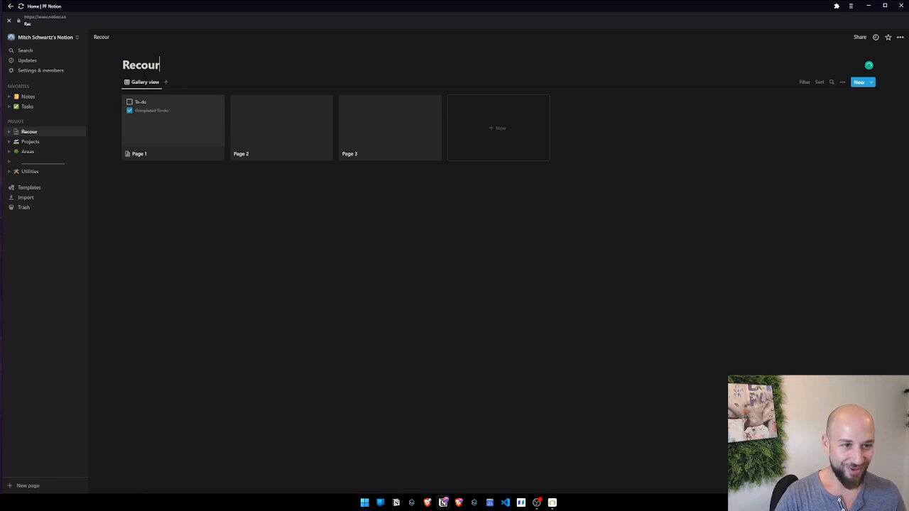
{"action": "key", "text": "BackSpace"}
{"action": "key", "text": "BackSpace"}
{"action": "key", "text": "BackSpace"}
{"action": "key", "text": "BackSpace"}
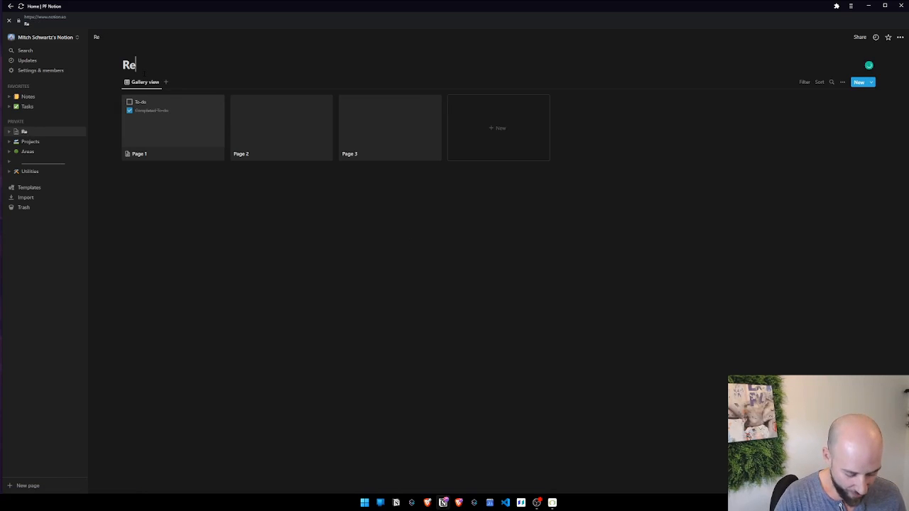
{"action": "type", "text": "sources"}
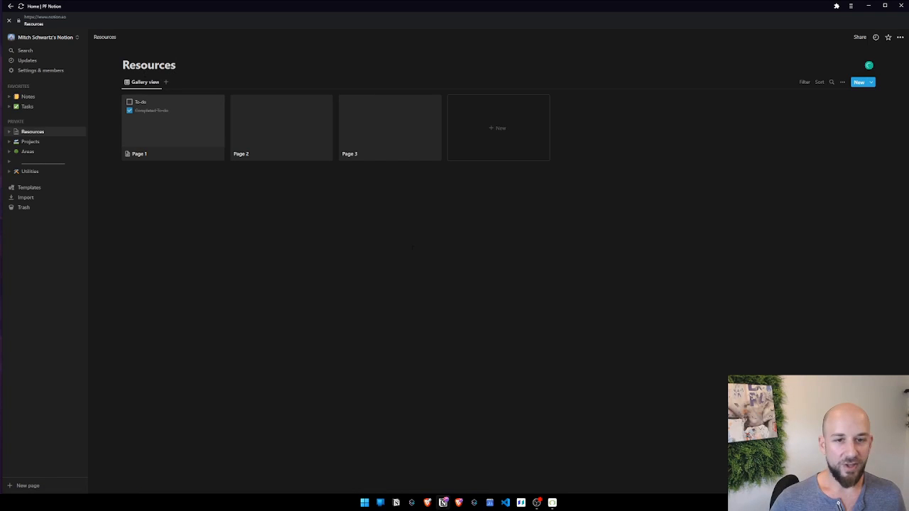
Step: Delete the three sample pages from the Resources gallery and add one blank untitled page to it
{"action": "left_click_drag", "start_coordinate": [430, 247], "coordinate": [173, 138]}
{"action": "key", "text": "Delete"}
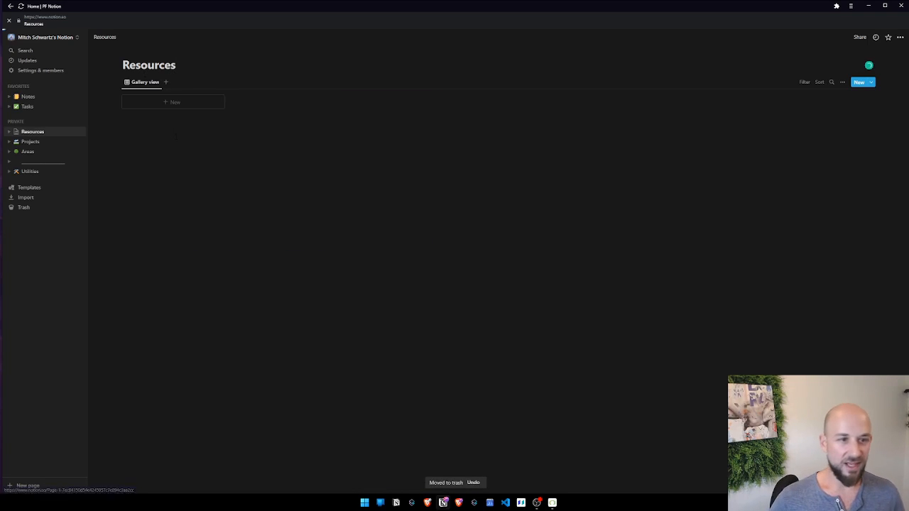
{"action": "left_click", "coordinate": [139, 103]}
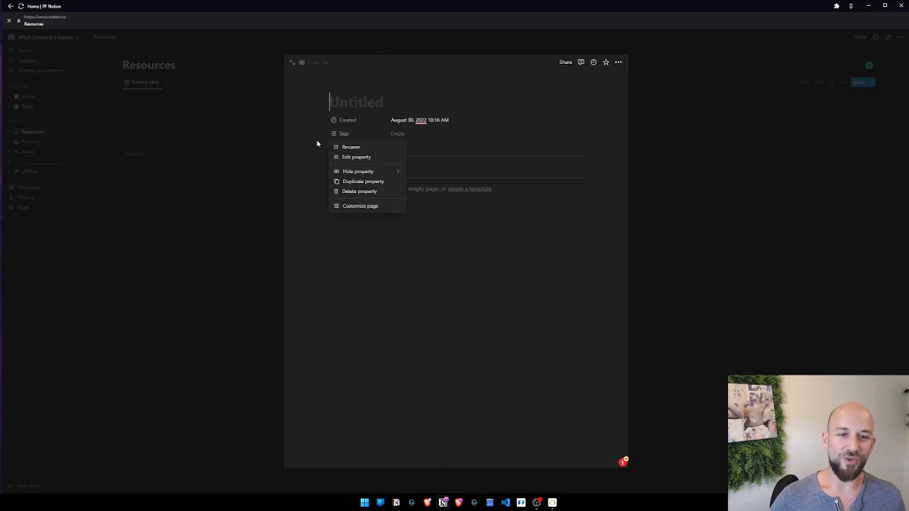
{"action": "left_click", "coordinate": [317, 144]}
{"action": "left_click", "coordinate": [174, 225]}
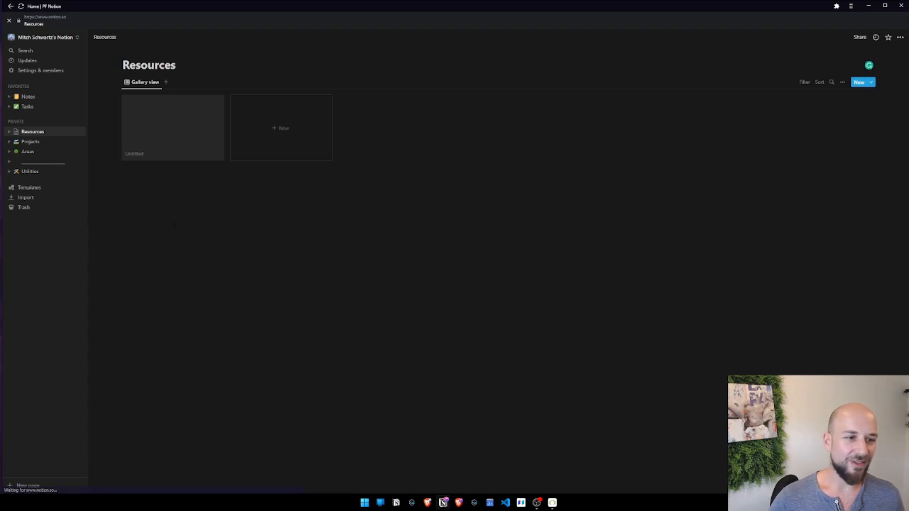
Step: Create a page titled "Tags" inside Utilities as a table with a new database
{"action": "left_click", "coordinate": [9, 171]}
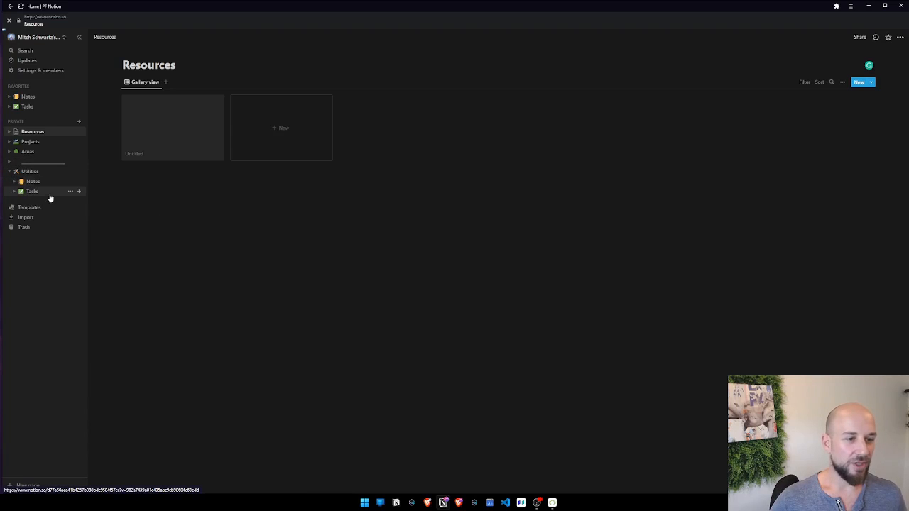
{"action": "left_click", "coordinate": [79, 172]}
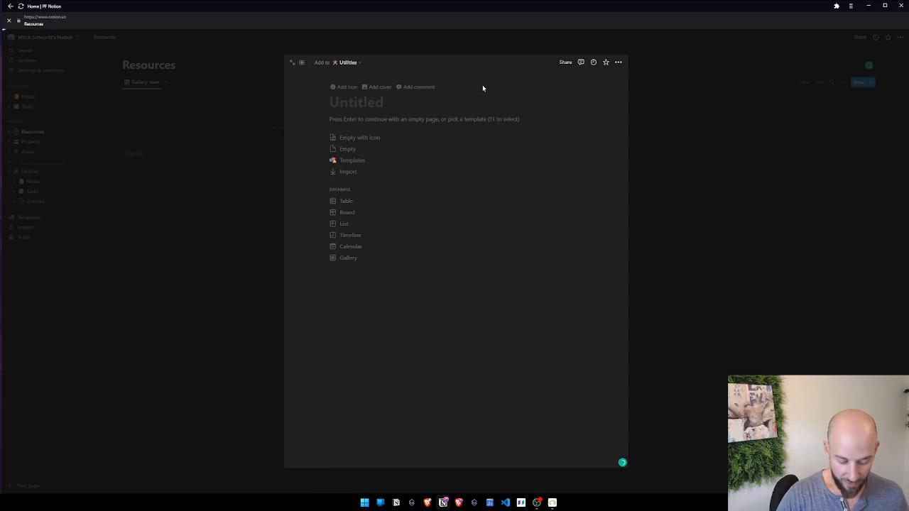
{"action": "type", "text": "Tags"}
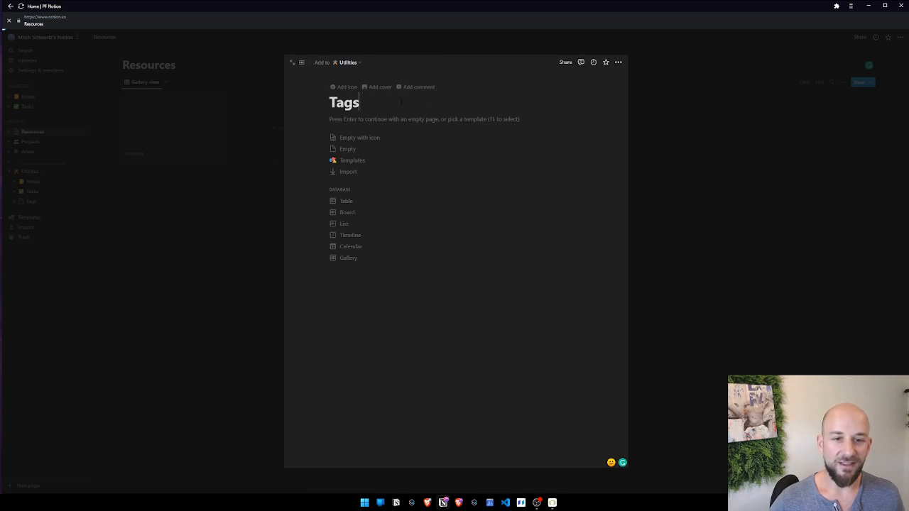
{"action": "left_click", "coordinate": [373, 204]}
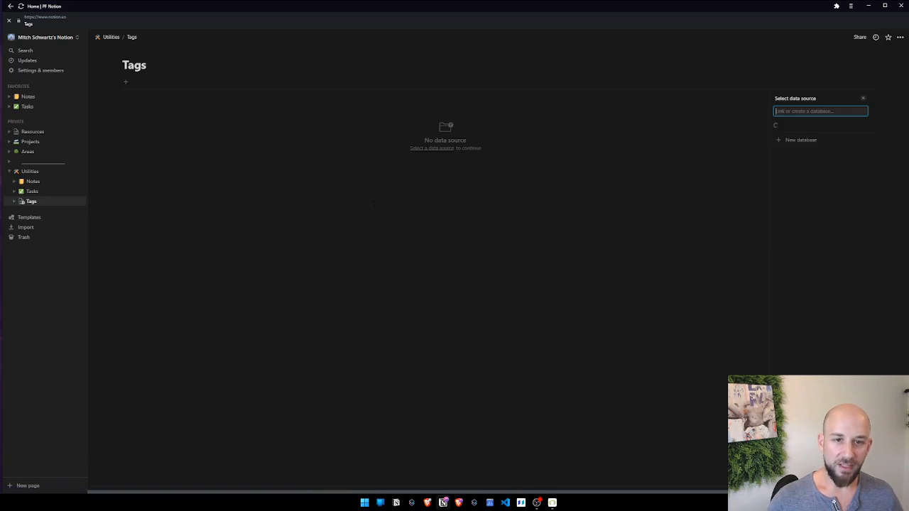
{"action": "left_click", "coordinate": [127, 85]}
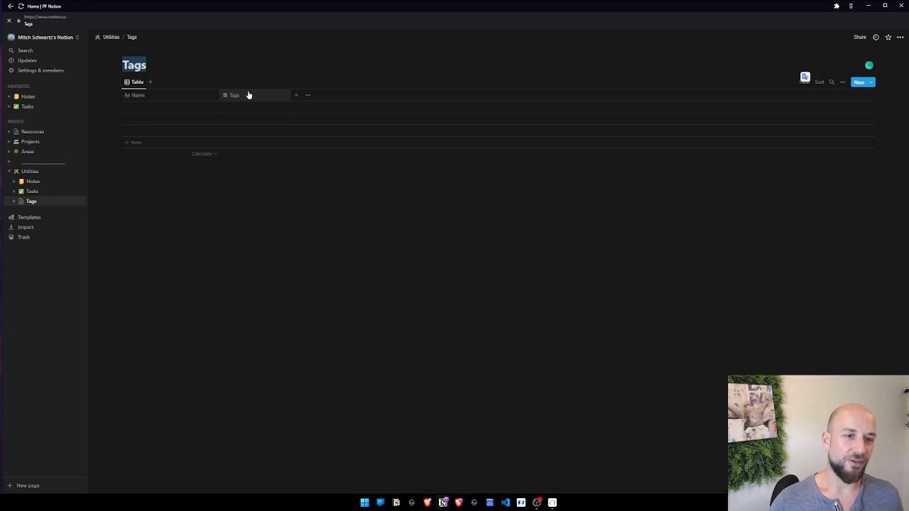
Step: Delete the default Tags property from the Tags table
{"action": "left_click", "coordinate": [250, 97]}
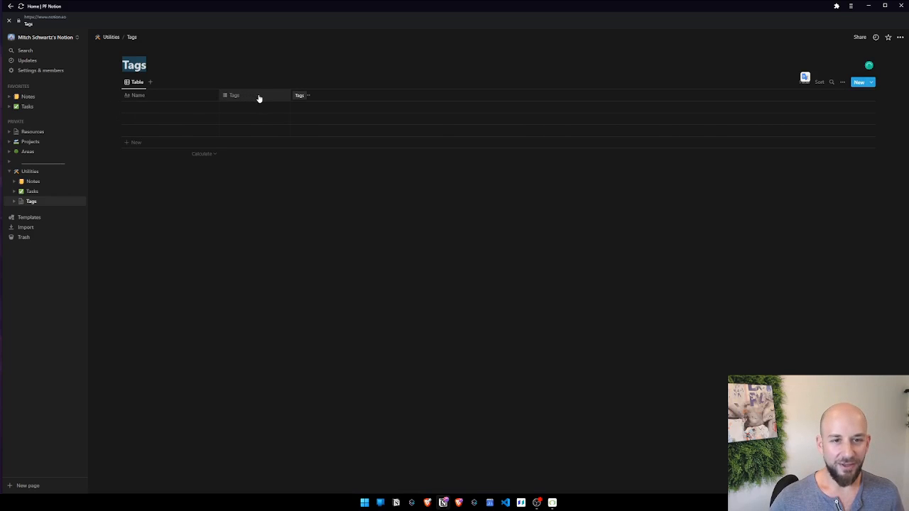
{"action": "left_click", "coordinate": [238, 191]}
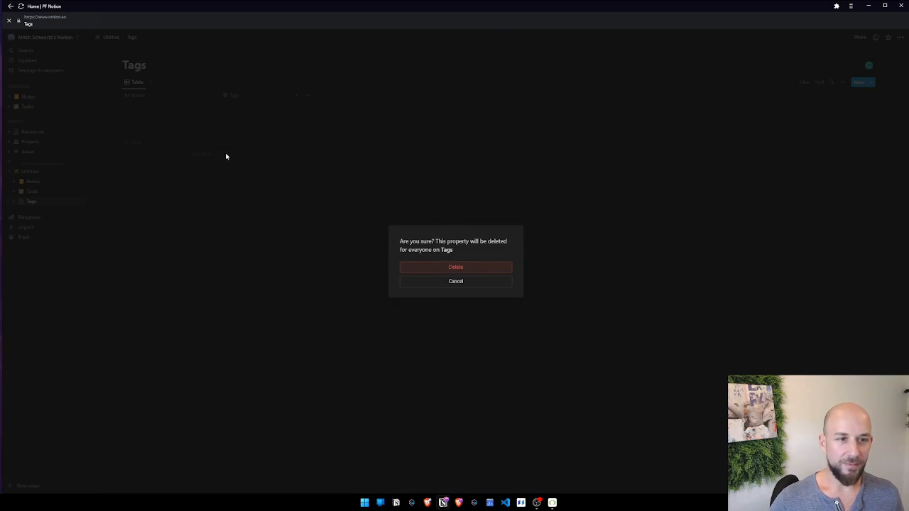
{"action": "left_click", "coordinate": [433, 263]}
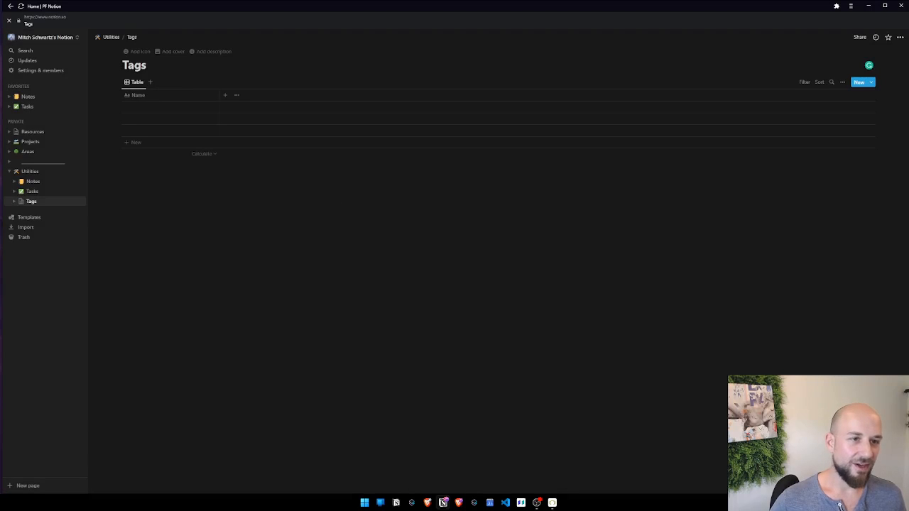
Step: Set the Tags page icon to the label emoji found with "tag"
{"action": "left_click", "coordinate": [138, 51]}
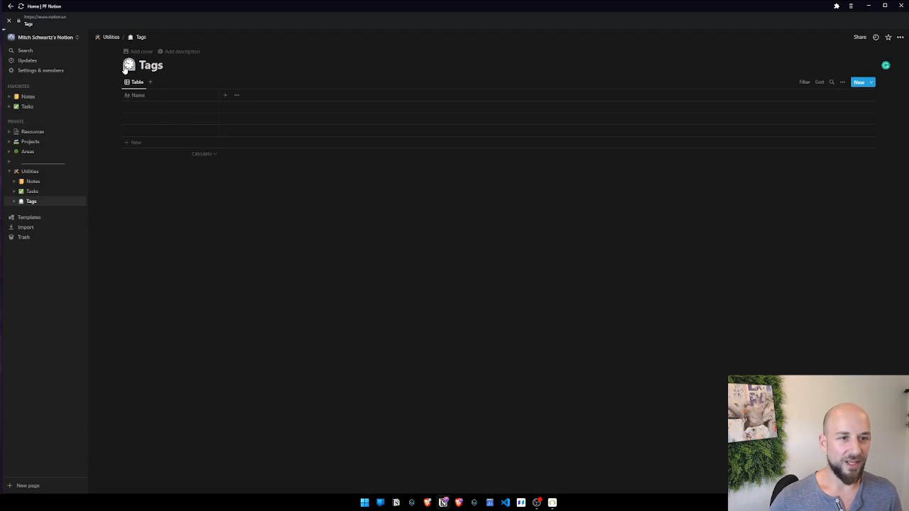
{"action": "left_click", "coordinate": [126, 67]}
{"action": "type", "text": "tag"}
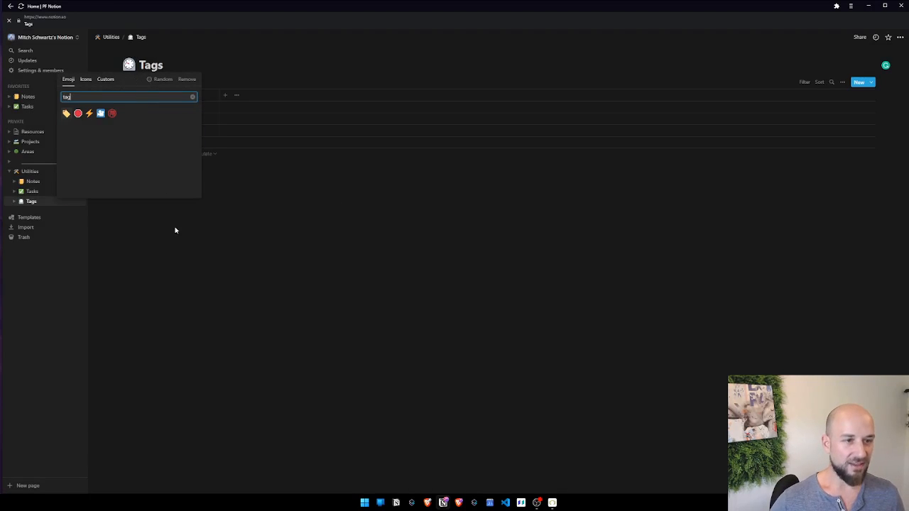
{"action": "left_click", "coordinate": [66, 113]}
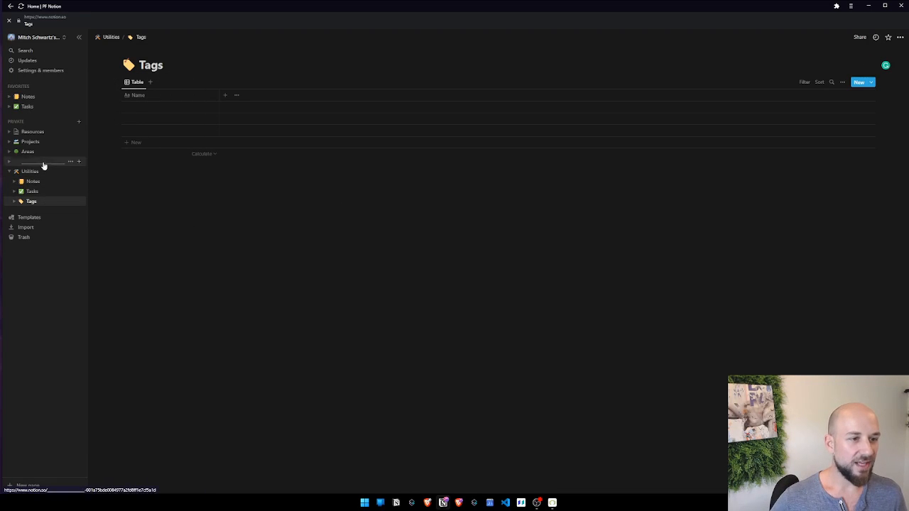
Step: Reorder the private pages so that Resources sits between Areas and the divider page
{"action": "mouse_move", "coordinate": [44, 166]}
{"action": "left_mouse_down"}
{"action": "mouse_move", "coordinate": [39, 134]}
{"action": "mouse_move", "coordinate": [35, 156]}
{"action": "left_mouse_up"}
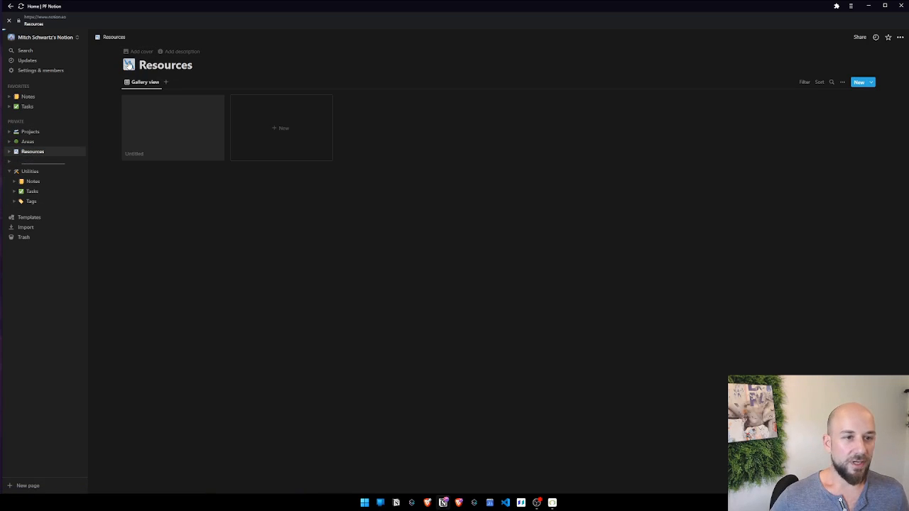
Step: Set the Resources page icon to the file box emoji found with "file"
{"action": "left_click", "coordinate": [129, 66]}
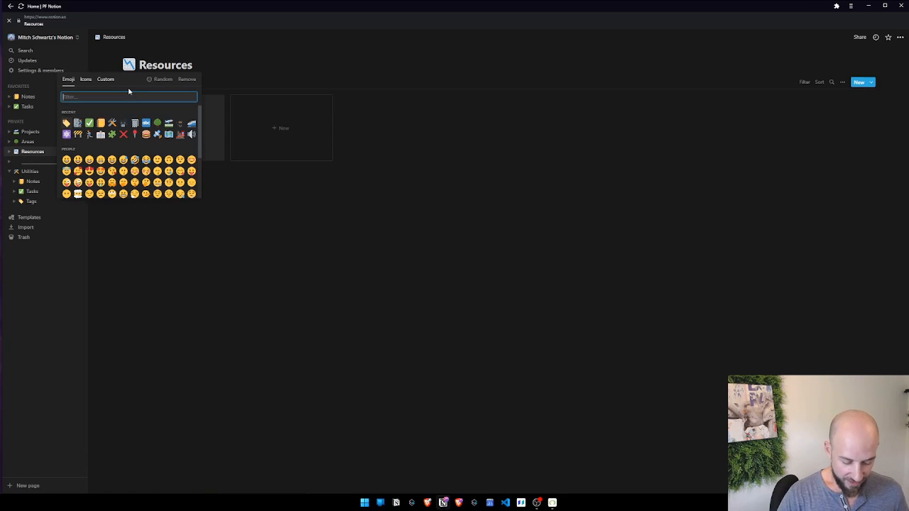
{"action": "type", "text": "fold"}
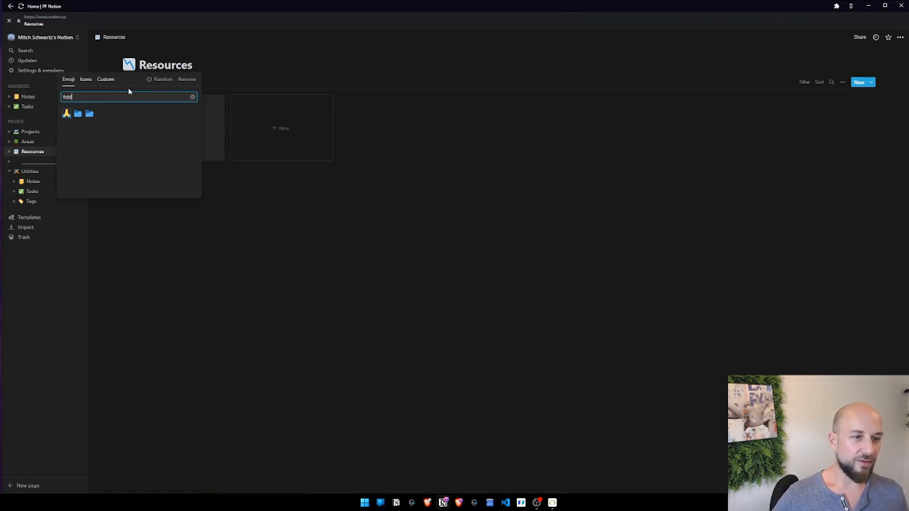
{"action": "key", "text": "ctrl+a"}
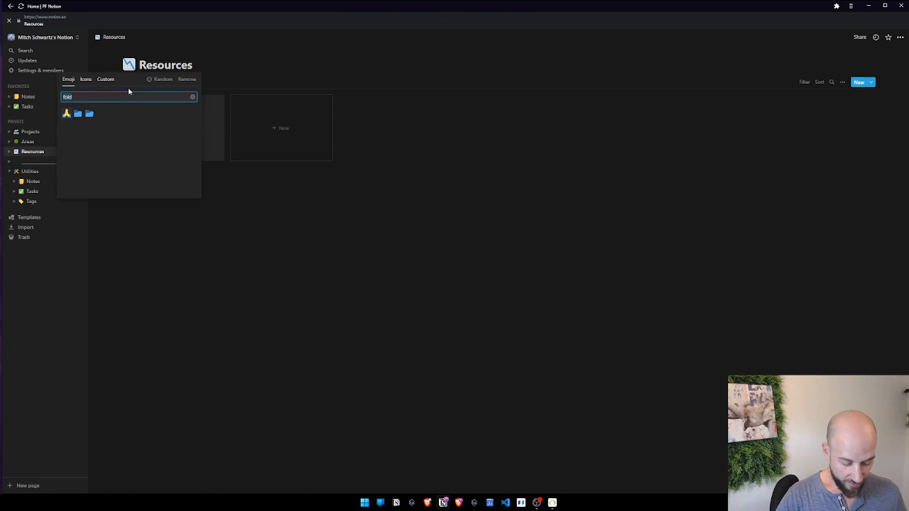
{"action": "type", "text": "draw"}
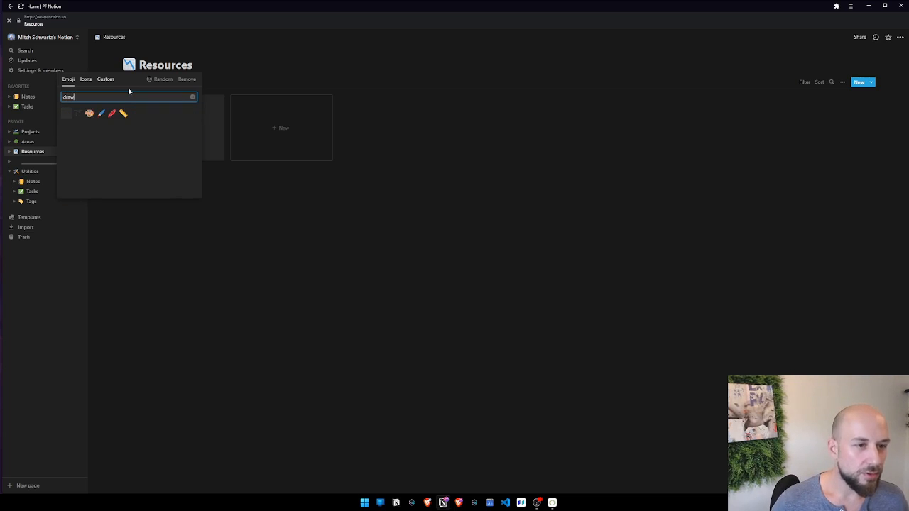
{"action": "key", "text": "ctrl+a"}
{"action": "type", "text": "file"}
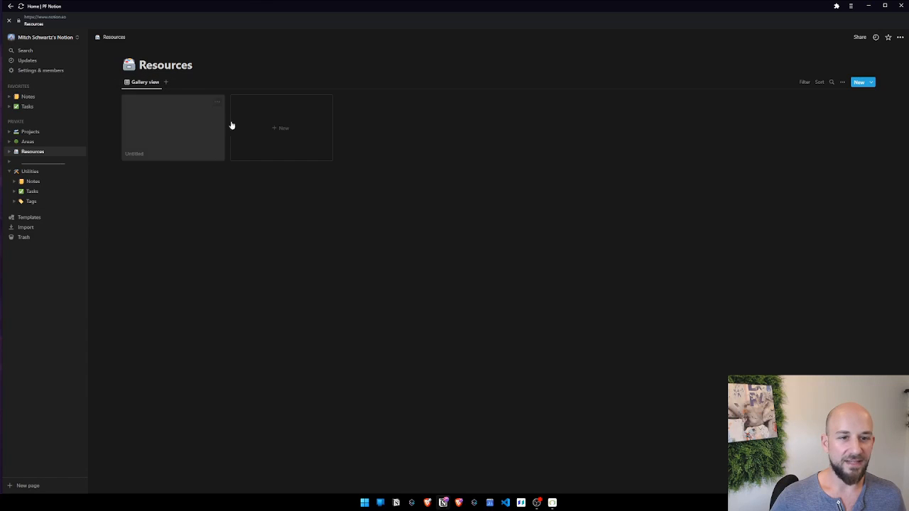
Step: Open the untitled entry in the Resources gallery and delete its default Tags property
{"action": "left_click", "coordinate": [197, 137]}
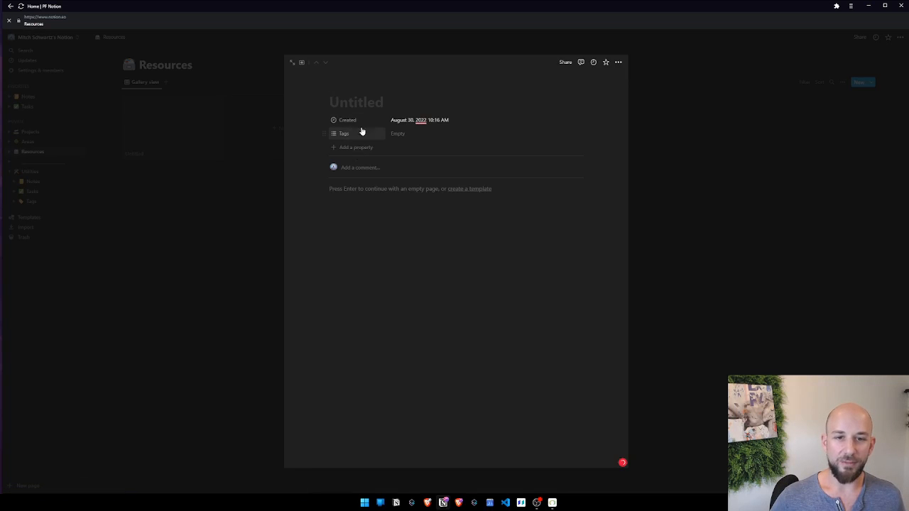
{"action": "right_click", "coordinate": [326, 135]}
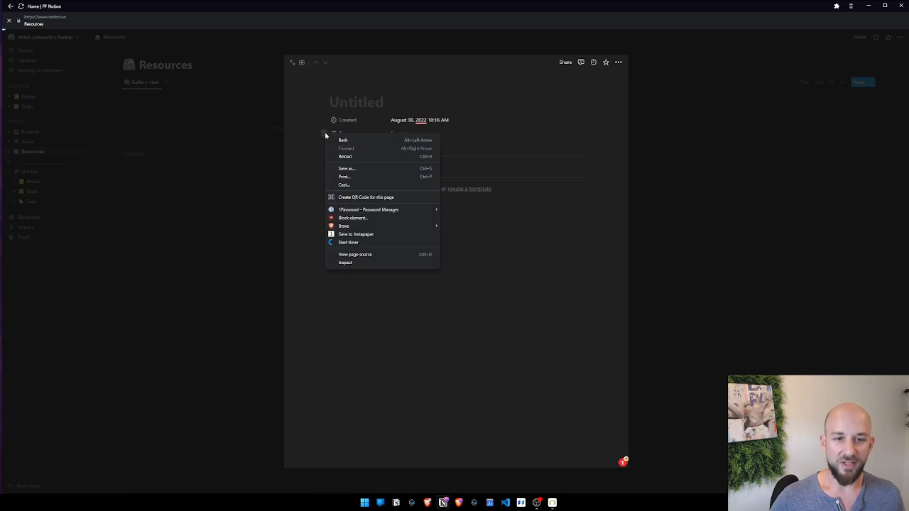
{"action": "left_click", "coordinate": [316, 132]}
{"action": "left_click", "coordinate": [324, 135]}
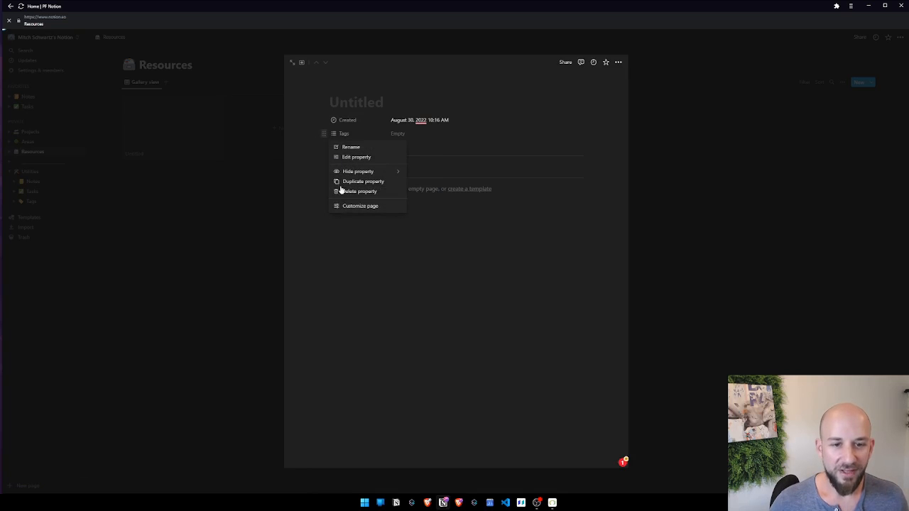
{"action": "left_click", "coordinate": [352, 199]}
{"action": "left_click", "coordinate": [438, 268]}
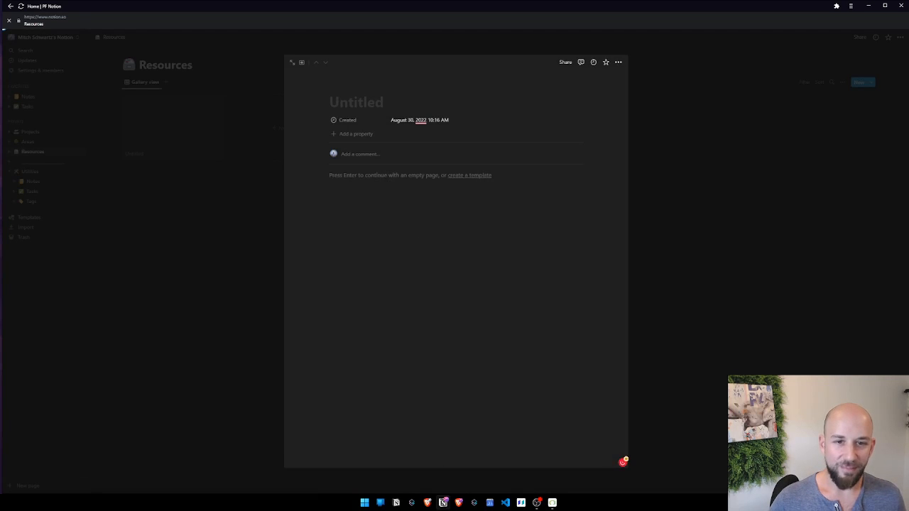
Step: Add a relation property from Resources to the Tags database, with the related Resources property shown on Tags
{"action": "left_click", "coordinate": [347, 134]}
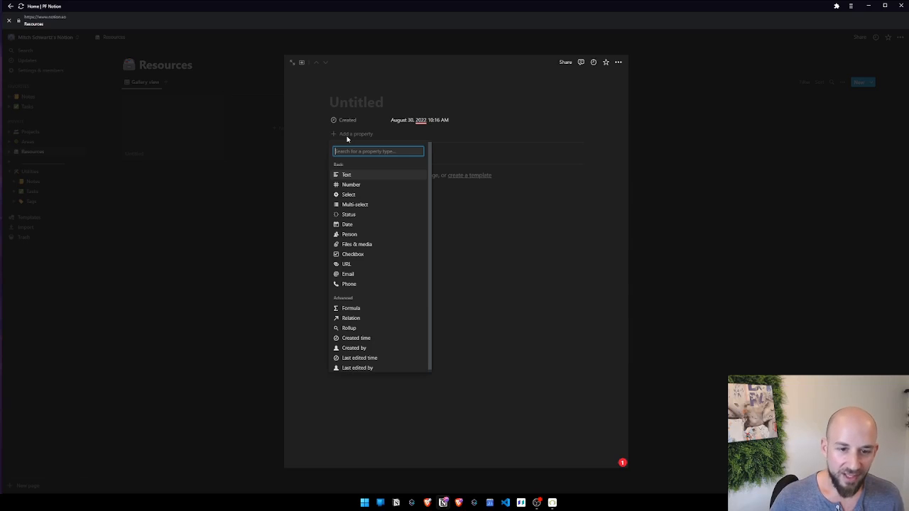
{"action": "type", "text": "rel"}
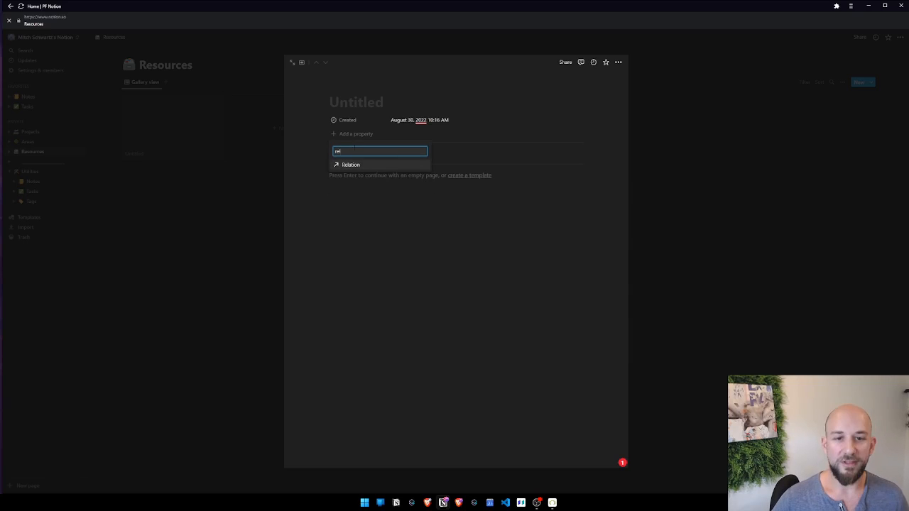
{"action": "left_click", "coordinate": [352, 165]}
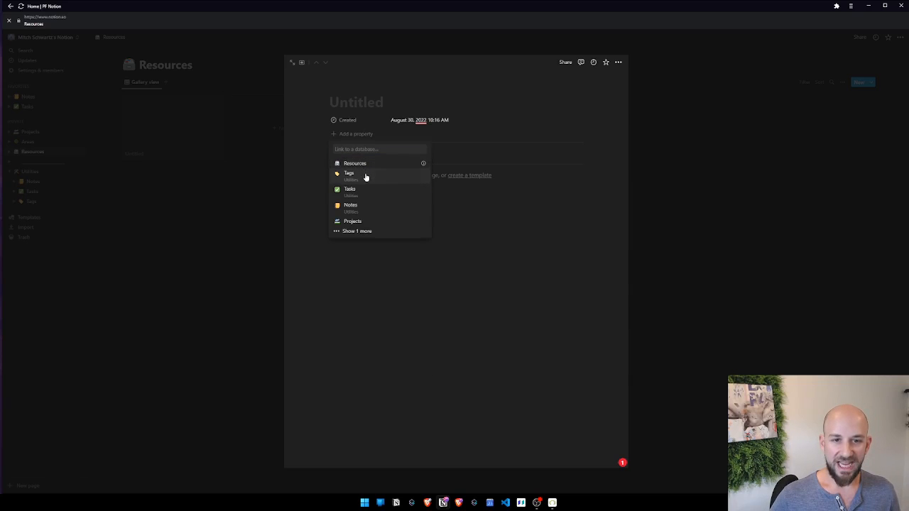
{"action": "left_click", "coordinate": [366, 175]}
{"action": "left_click", "coordinate": [419, 181]}
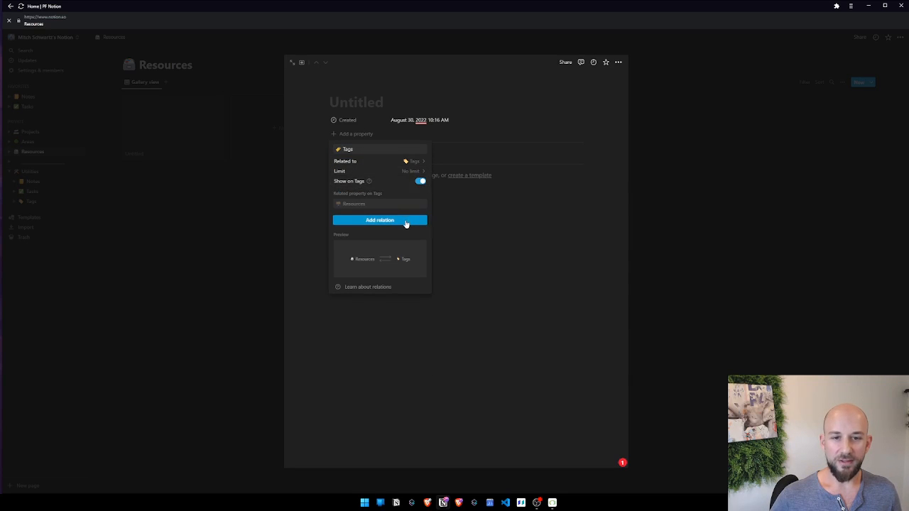
{"action": "left_click", "coordinate": [406, 217]}
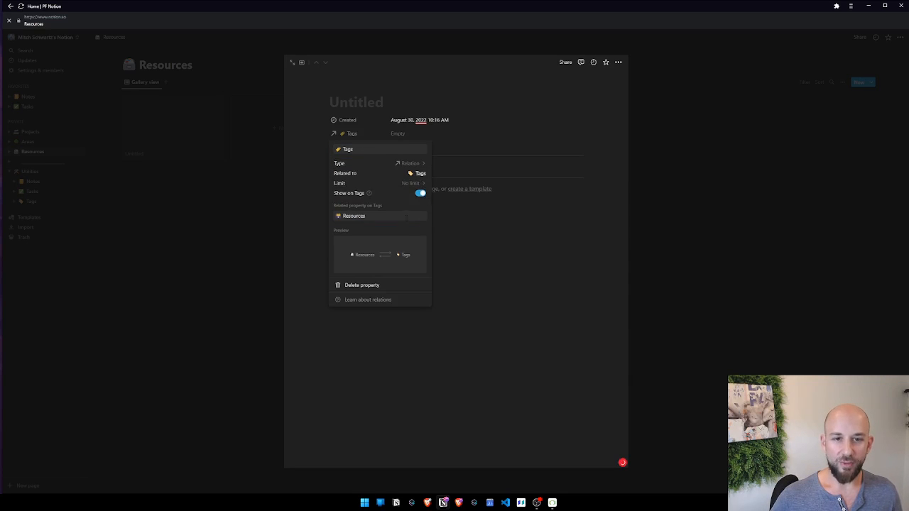
{"action": "left_click", "coordinate": [563, 118]}
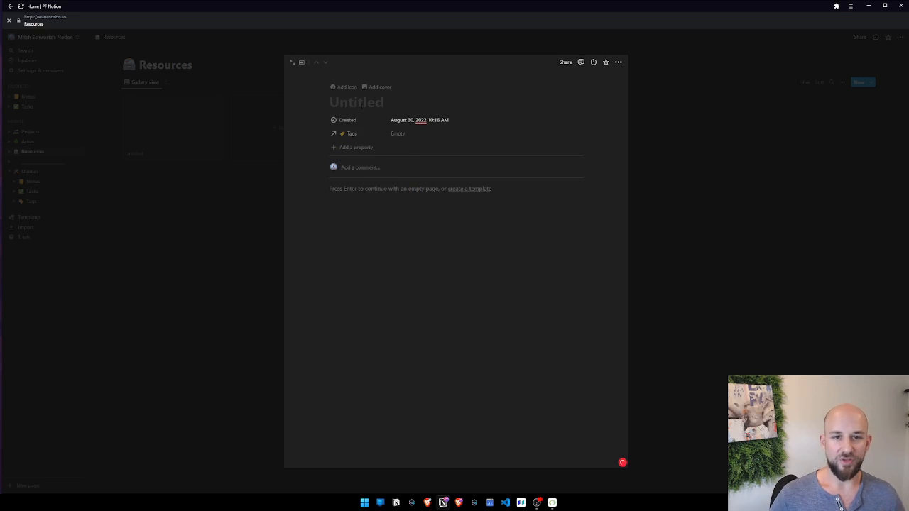
Step: Title the untitled resource entry "notion resource"
{"action": "type", "text": "Not"}
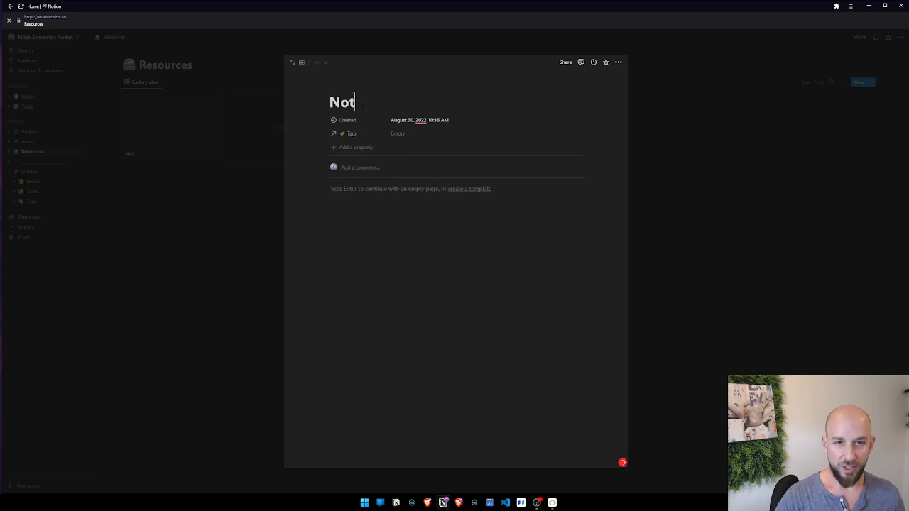
{"action": "type", "text": "e about notion"}
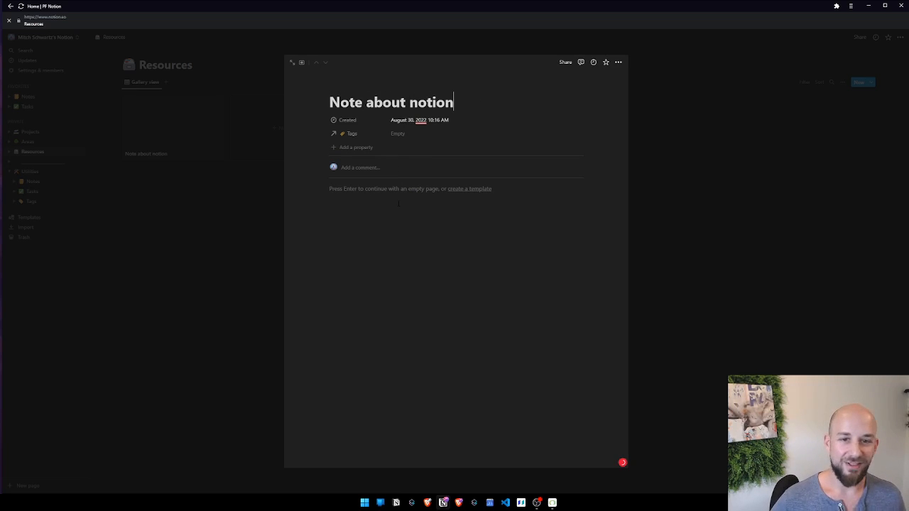
{"action": "key", "text": "ctrl+a"}
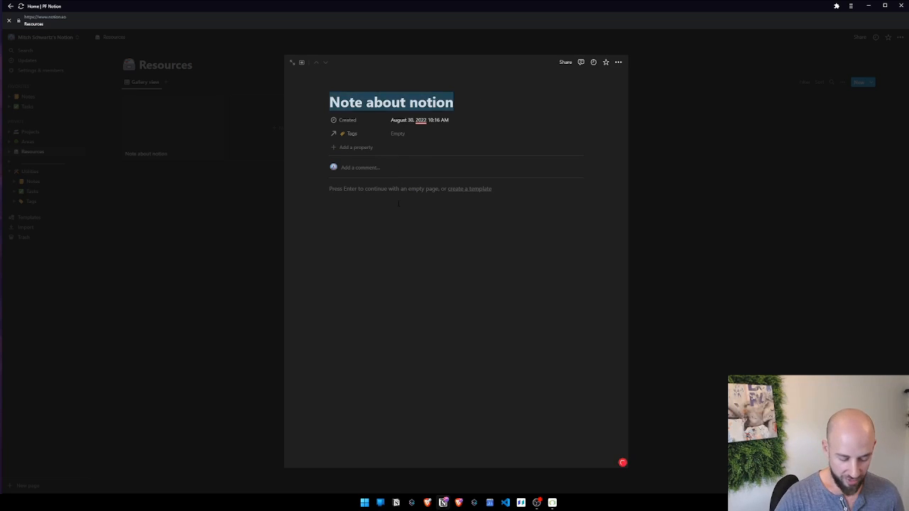
{"action": "type", "text": "notion resource"}
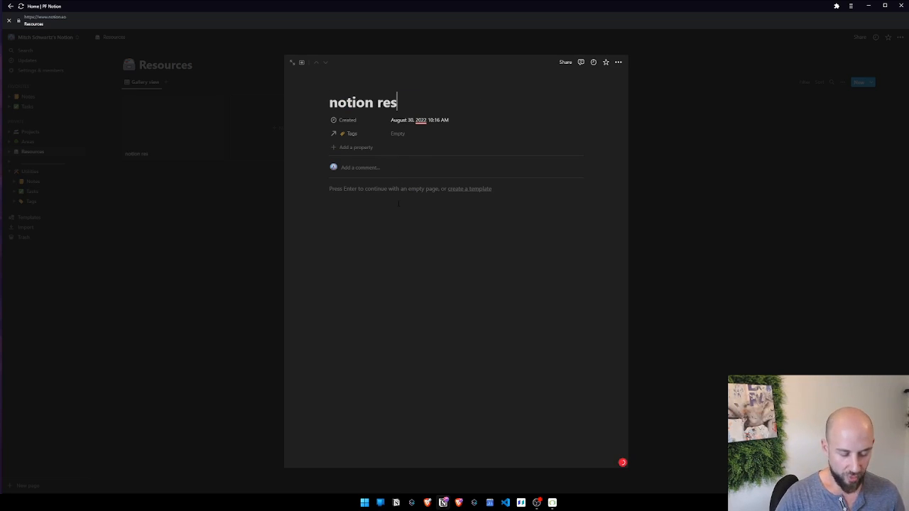
Step: Create a new tag "Noton" through the Tags relation of the "notion resource" entry and link it
{"action": "left_click", "coordinate": [401, 135]}
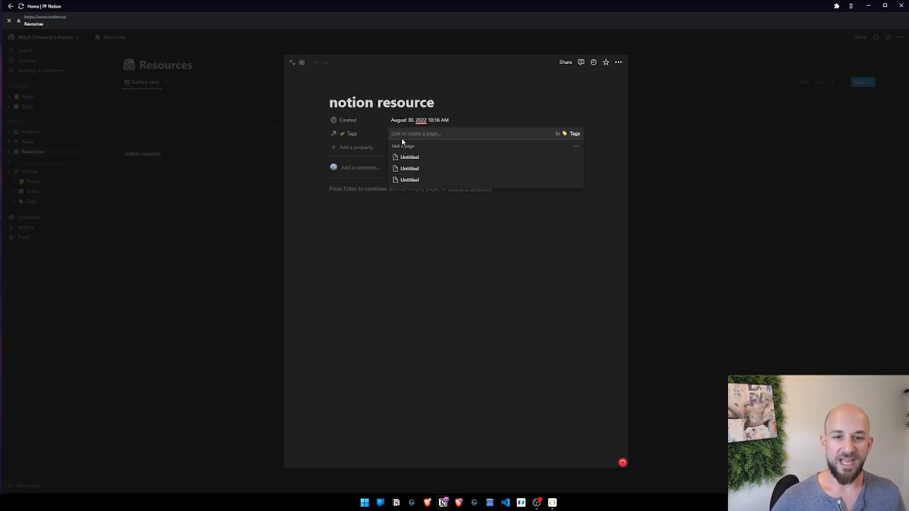
{"action": "left_click", "coordinate": [326, 269]}
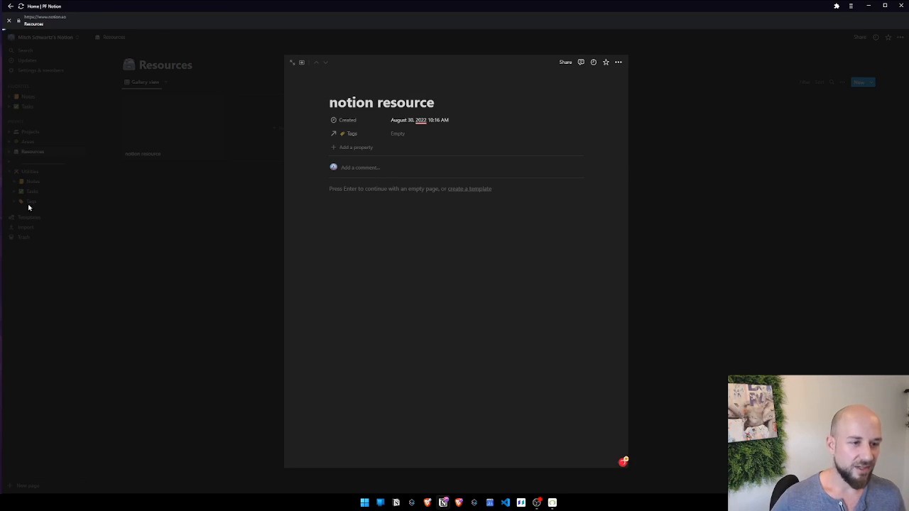
{"action": "left_click", "coordinate": [398, 135]}
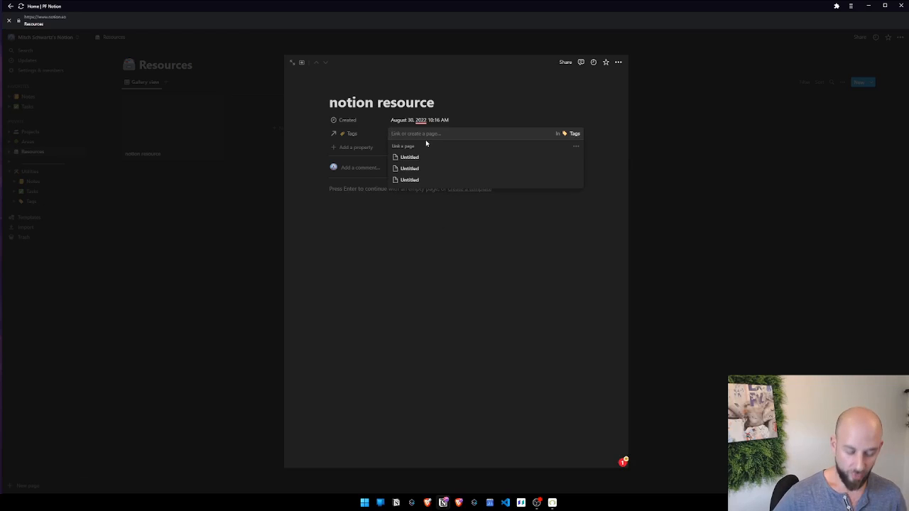
{"action": "type", "text": "Noton | "}
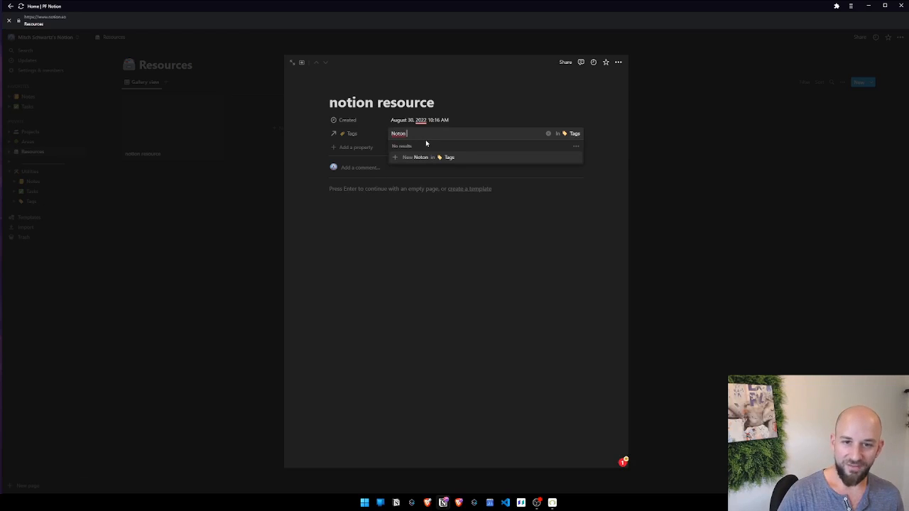
{"action": "type", "text": "Tag"}
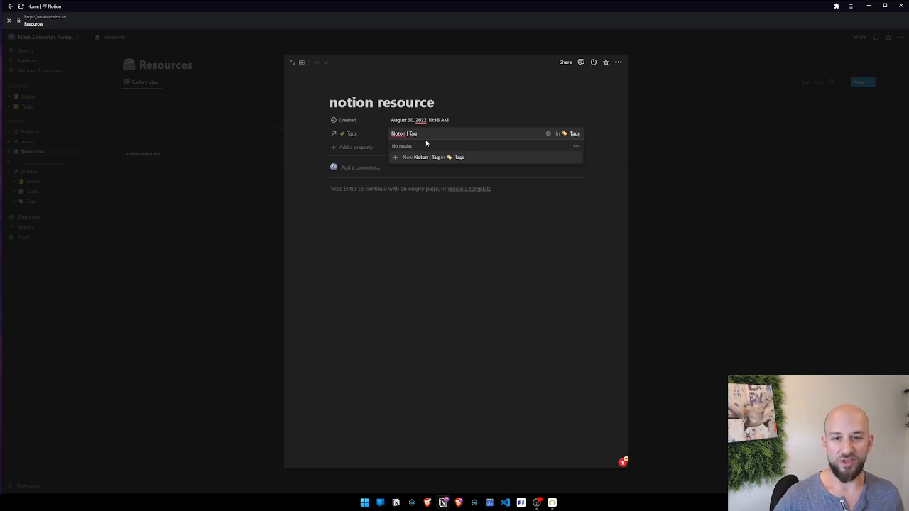
{"action": "key", "text": "ctrl+shift+Left"}
{"action": "key", "text": "BackSpace"}
{"action": "key", "text": "BackSpace"}
{"action": "key", "text": "BackSpace"}
{"action": "key", "text": "BackSpace"}
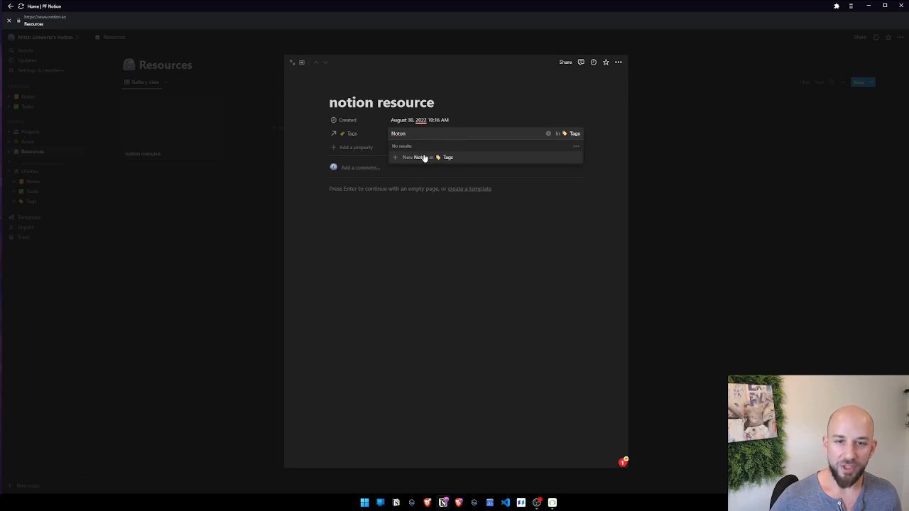
{"action": "left_click", "coordinate": [423, 157]}
{"action": "left_click", "coordinate": [414, 233]}
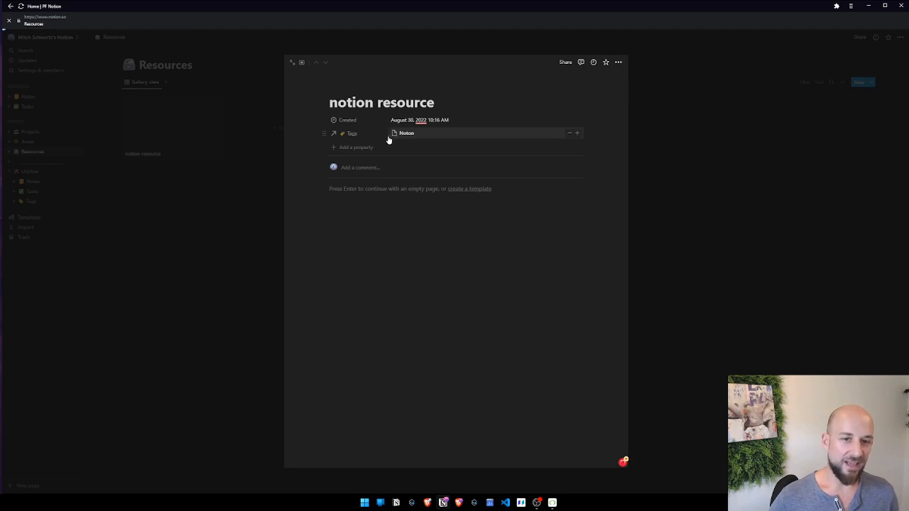
Step: Open the Tags database under Utilities and delete its three blank rows
{"action": "left_click", "coordinate": [71, 215]}
{"action": "left_click", "coordinate": [32, 201]}
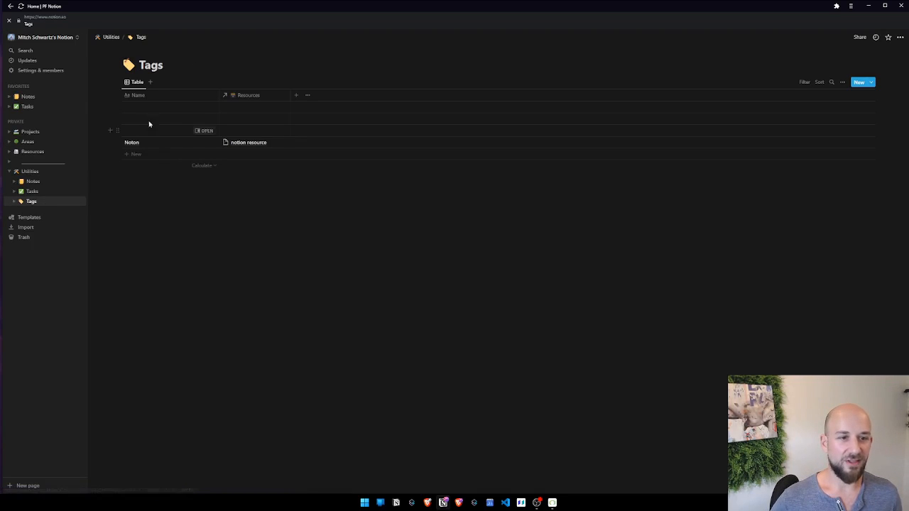
{"action": "left_click_drag", "start_coordinate": [109, 100], "coordinate": [153, 130]}
{"action": "key", "text": "Delete"}
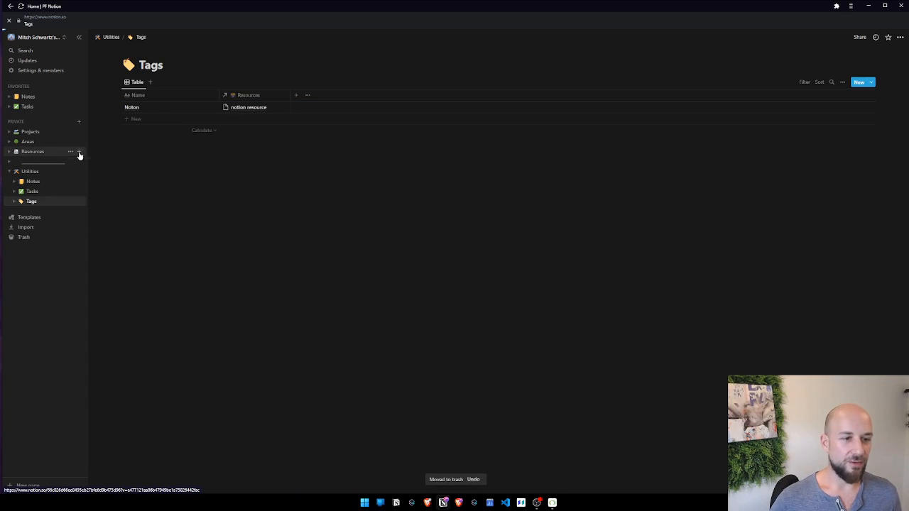
Step: Create a new page "notion thing 2" in Resources and link it to the "Noton" tag
{"action": "left_click", "coordinate": [79, 151]}
{"action": "type", "text": "notion thing 2"}
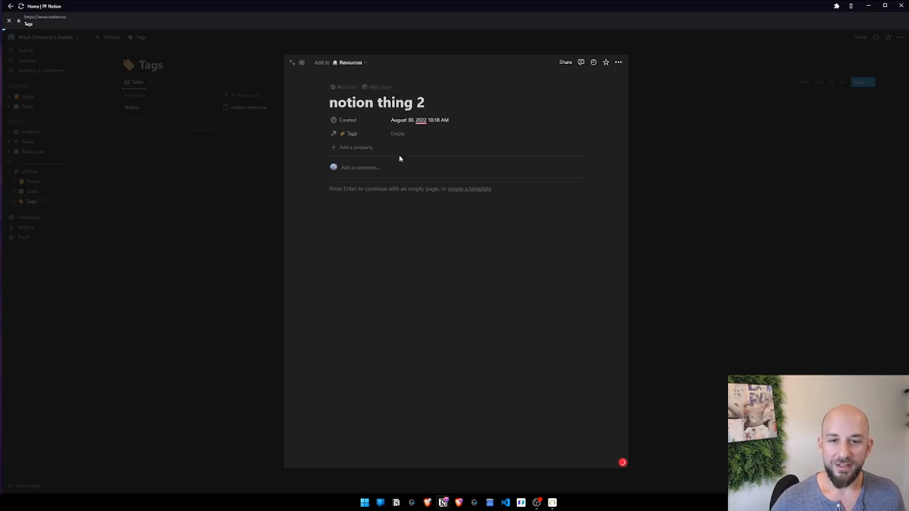
{"action": "left_click", "coordinate": [412, 136]}
{"action": "left_click", "coordinate": [411, 158]}
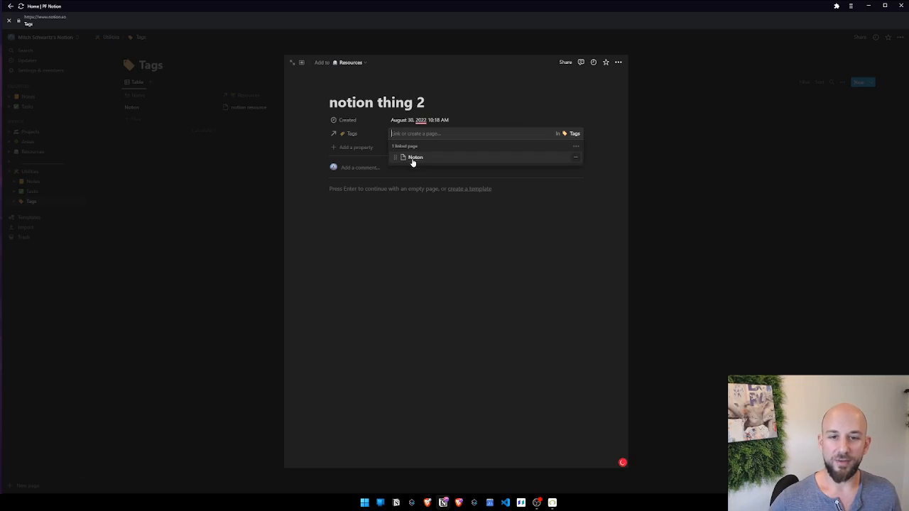
{"action": "left_click", "coordinate": [396, 270]}
{"action": "left_click", "coordinate": [219, 223]}
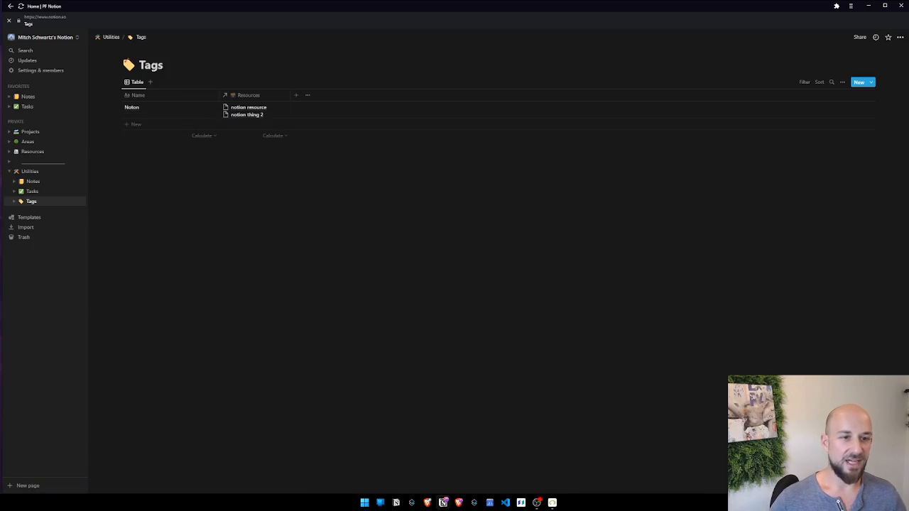
Step: Add a "para" row to the Tags table and create a Resources page "para 1" linked to that tag
{"action": "left_click", "coordinate": [131, 124]}
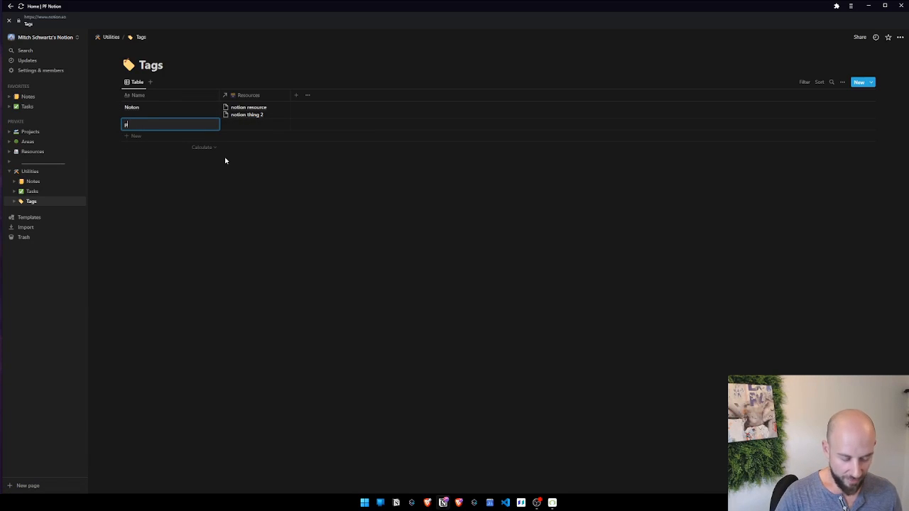
{"action": "left_click", "coordinate": [241, 125]}
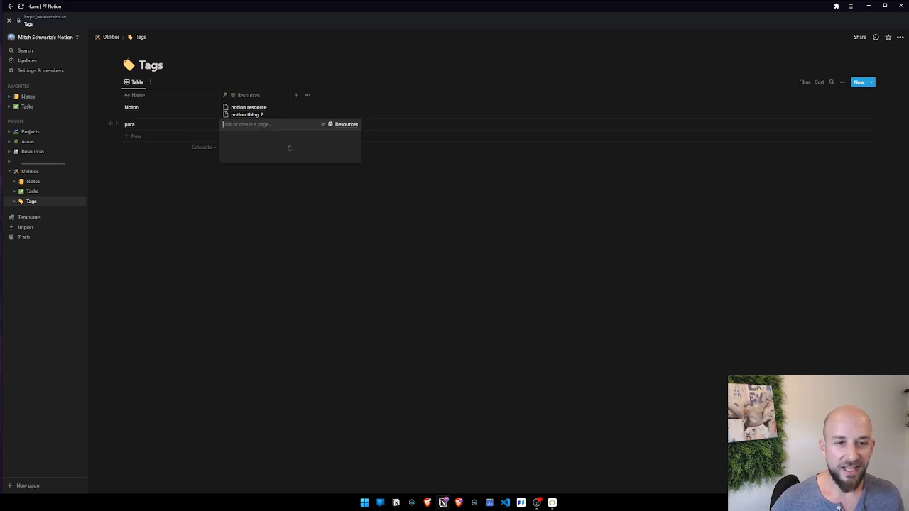
{"action": "left_click", "coordinate": [81, 151]}
{"action": "type", "text": "para 1"}
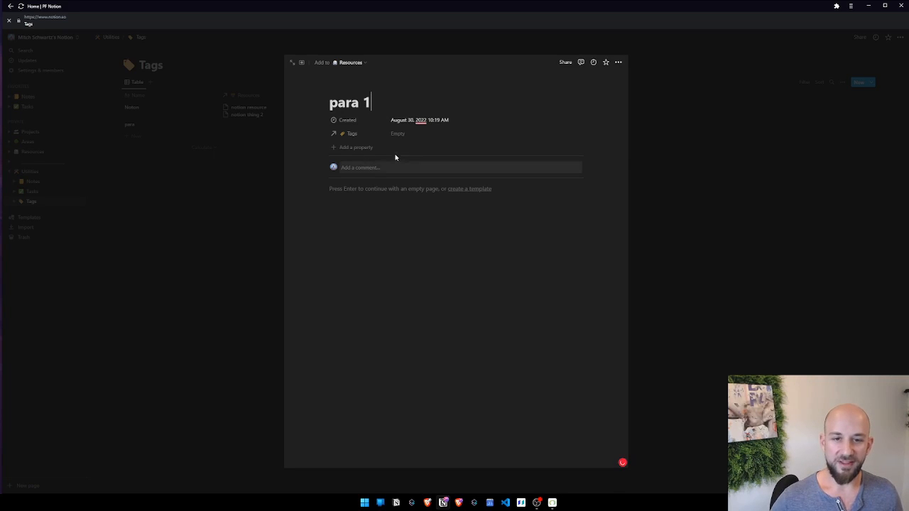
{"action": "left_click", "coordinate": [399, 133]}
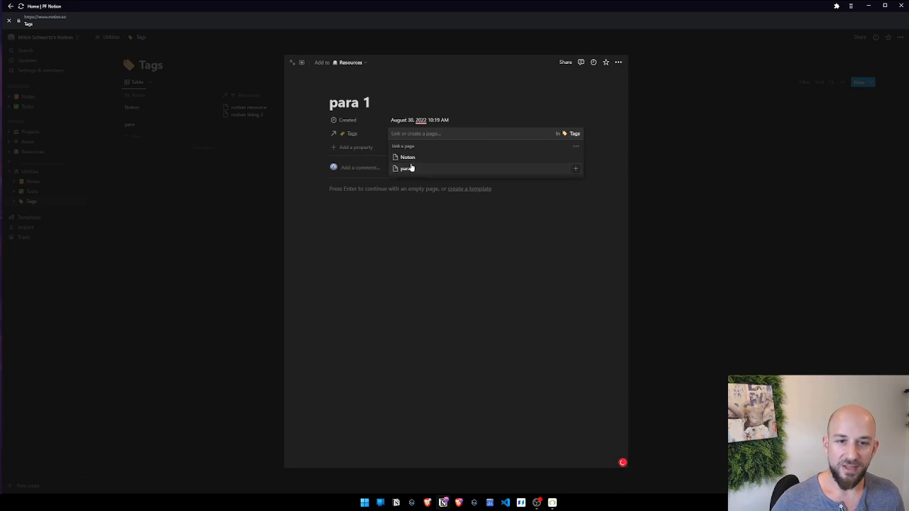
{"action": "left_click", "coordinate": [404, 169]}
{"action": "left_click", "coordinate": [219, 220]}
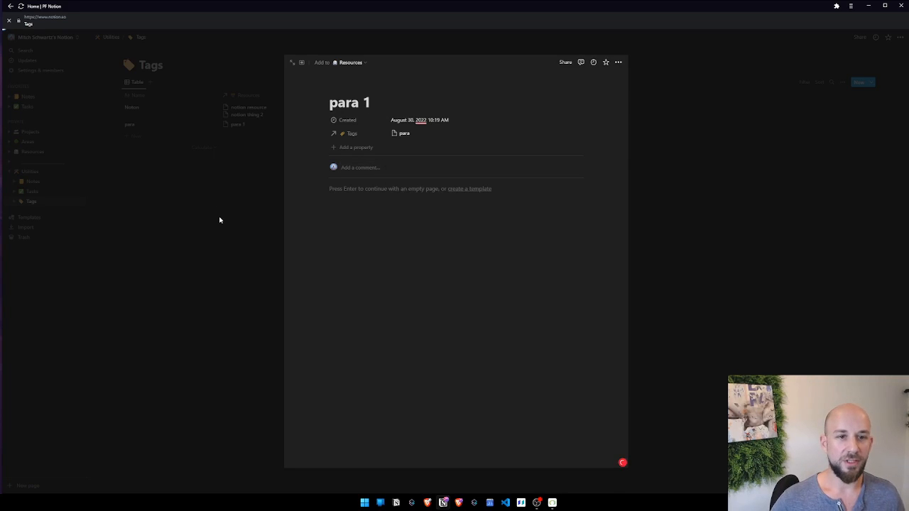
{"action": "left_click", "coordinate": [223, 172]}
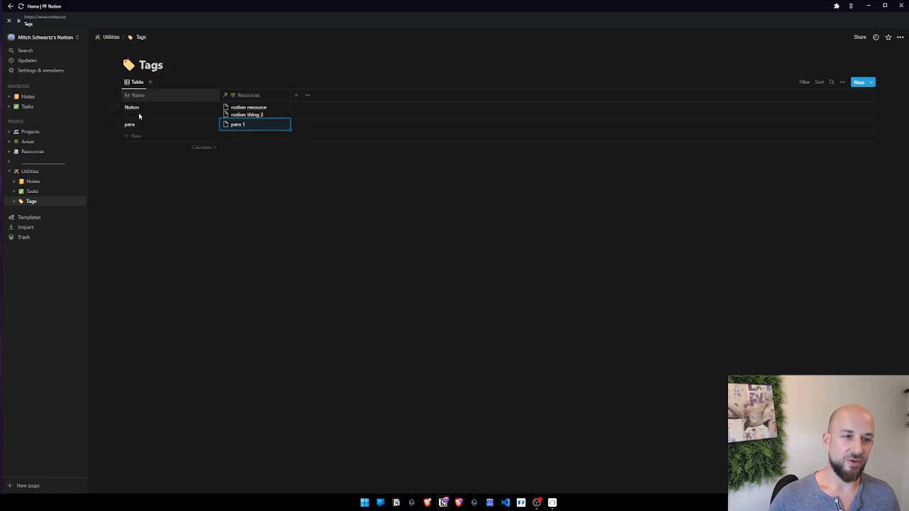
Step: Create a resource "para 2" through the Resources relation of the "para" tag
{"action": "left_click", "coordinate": [271, 123]}
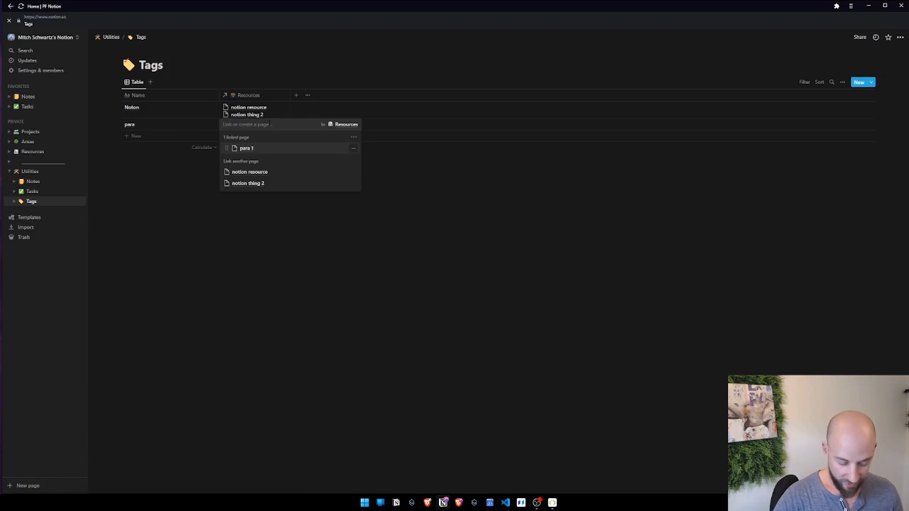
{"action": "type", "text": "para"}
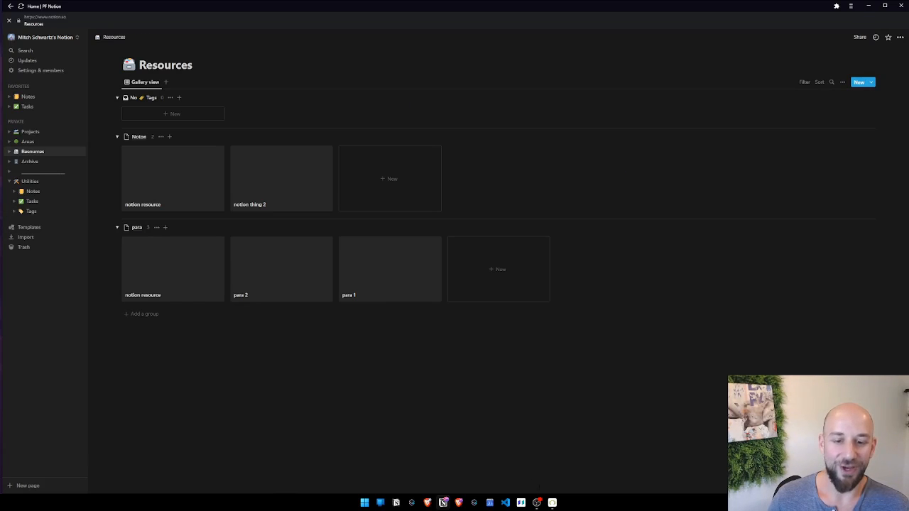
{"action": "left_click", "coordinate": [537, 503]}
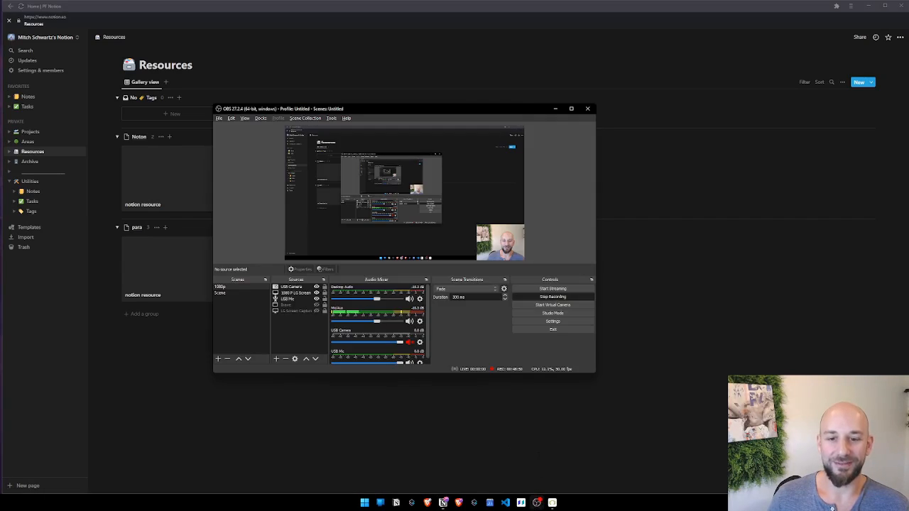